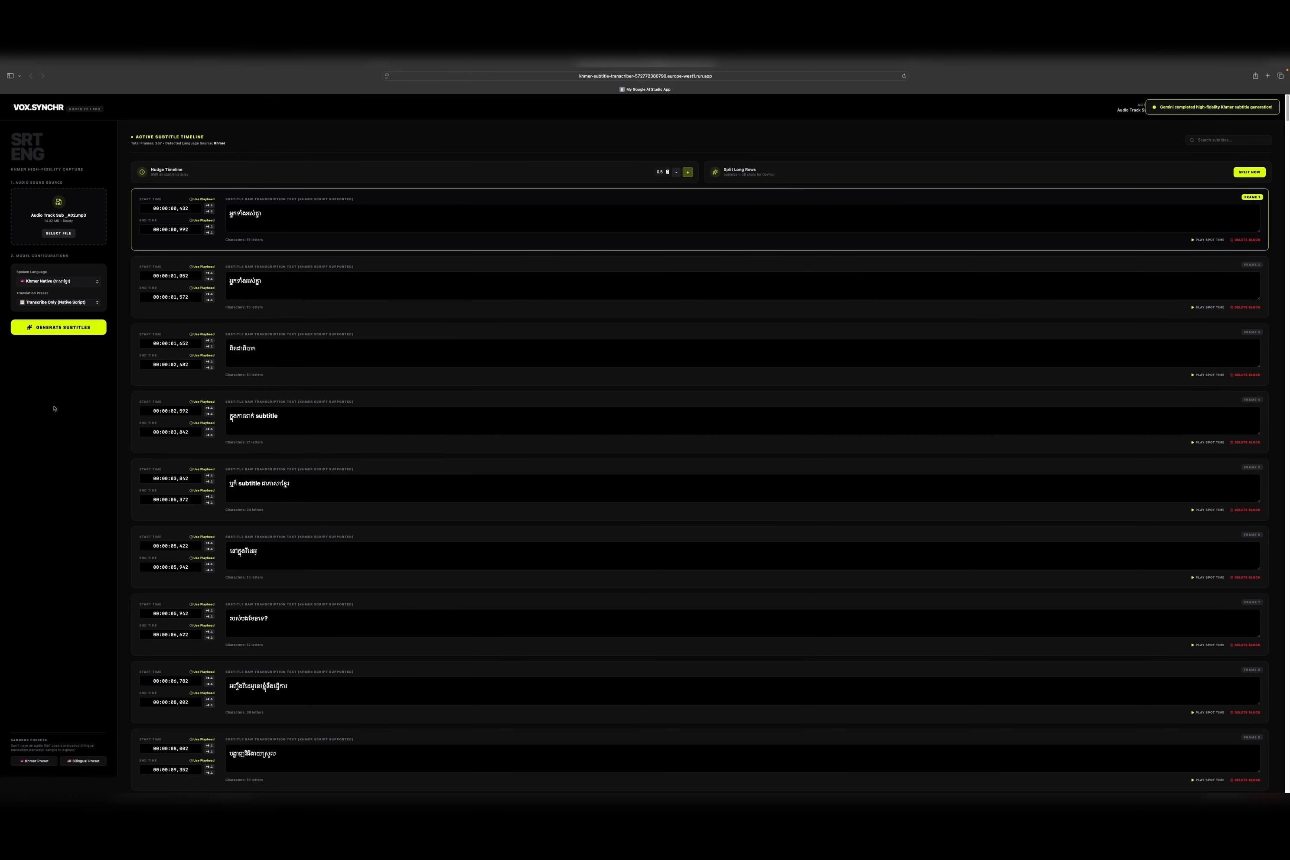
Step: Look through the generated Khmer subtitle blocks from the first to the last and return to the start of the list
scroll(388, 349, "down", 2)
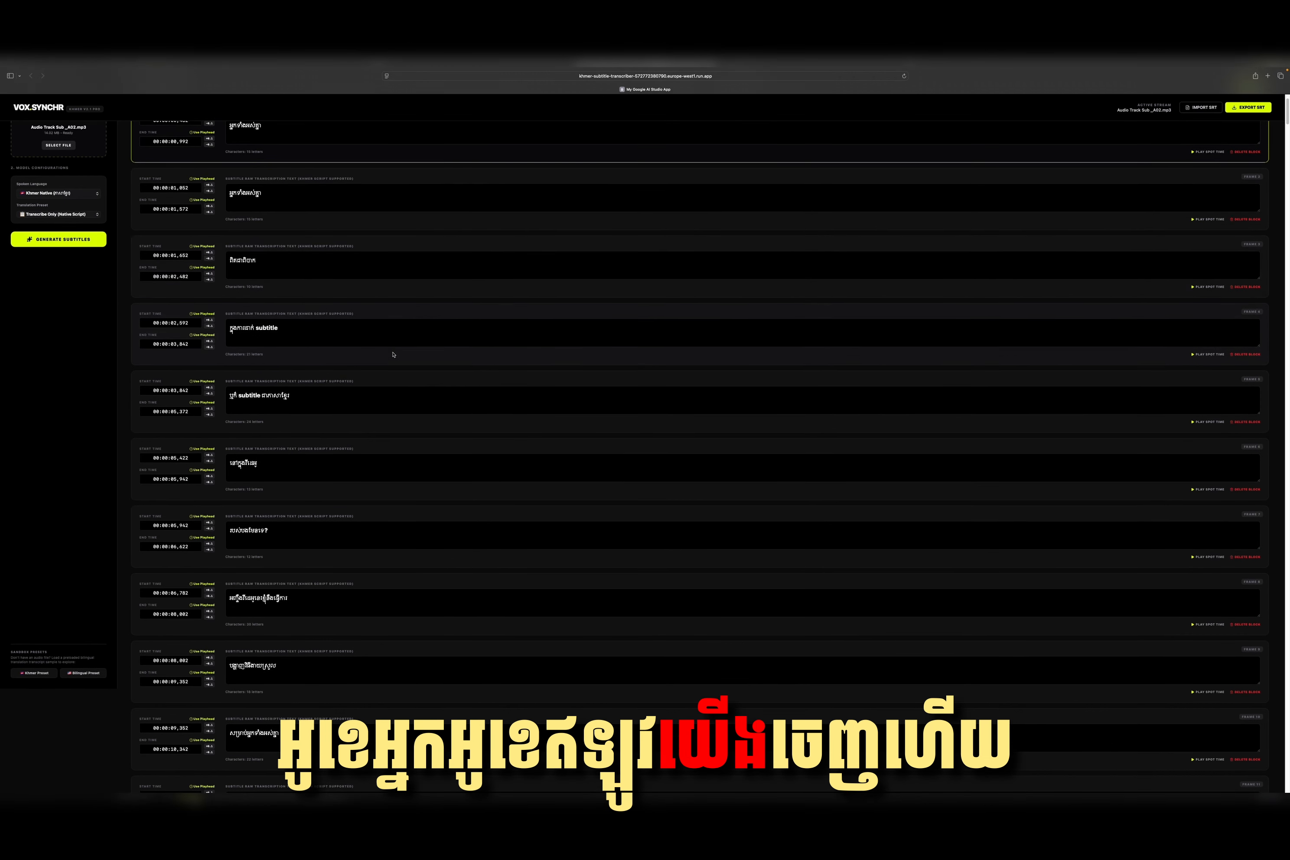
scroll(392, 357, "up", 2)
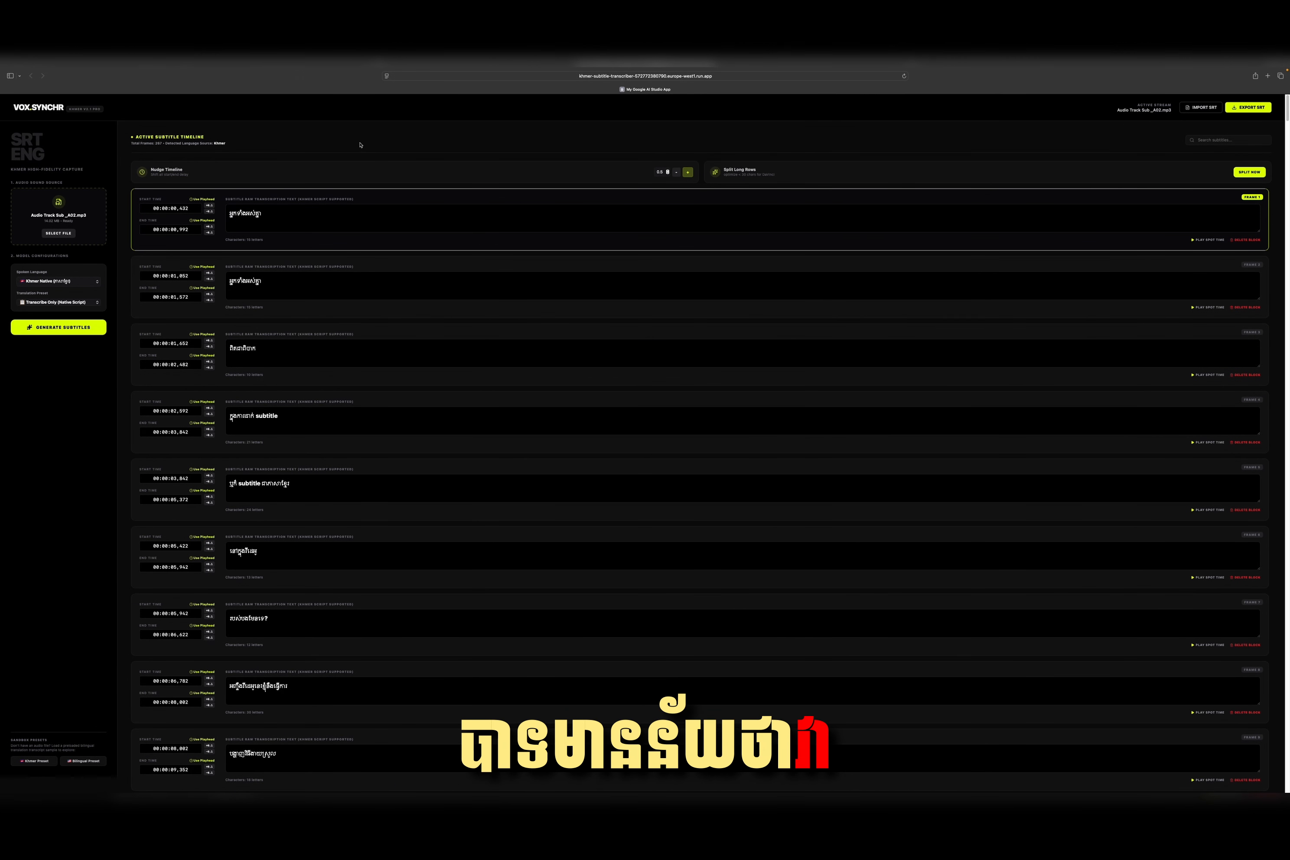
scroll(472, 366, "down", 20)
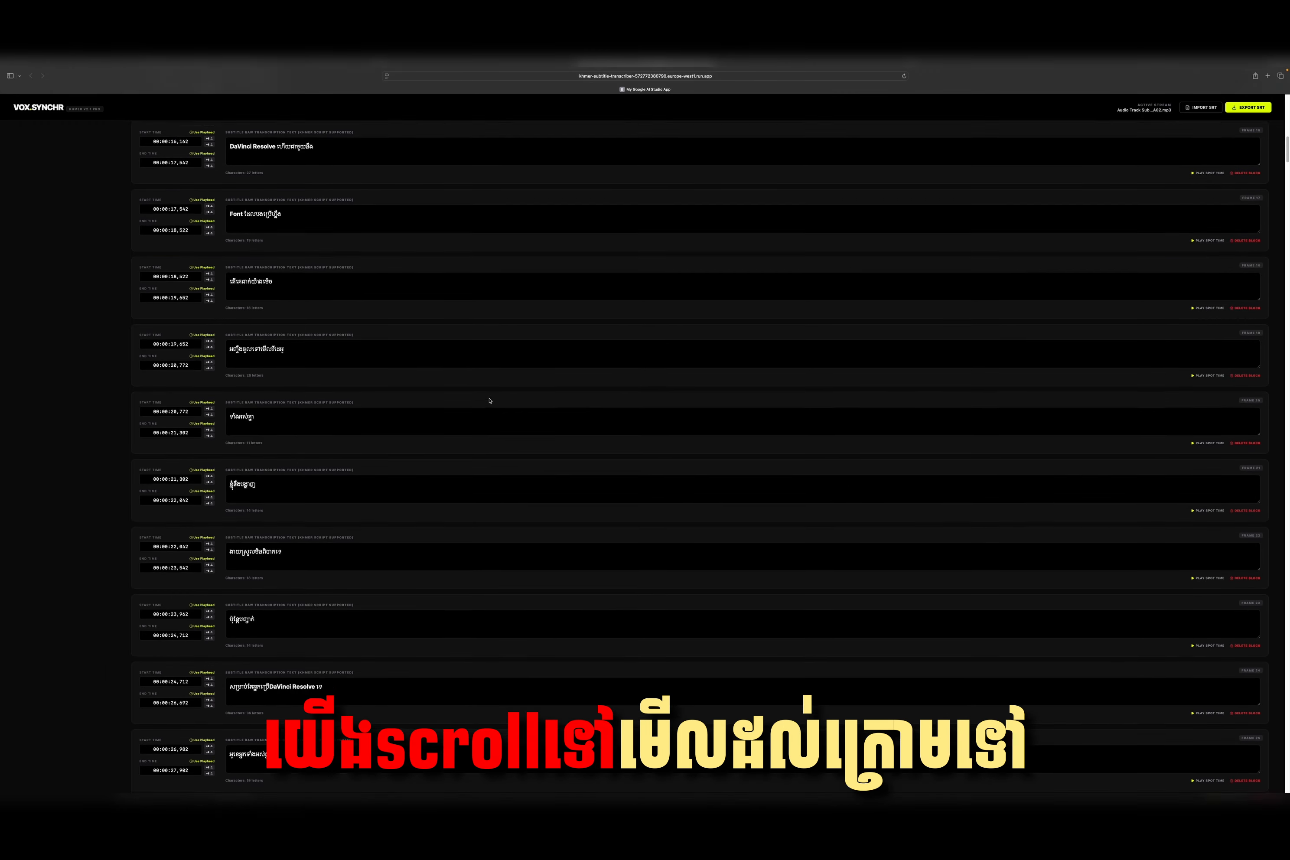
scroll(488, 404, "down", 20)
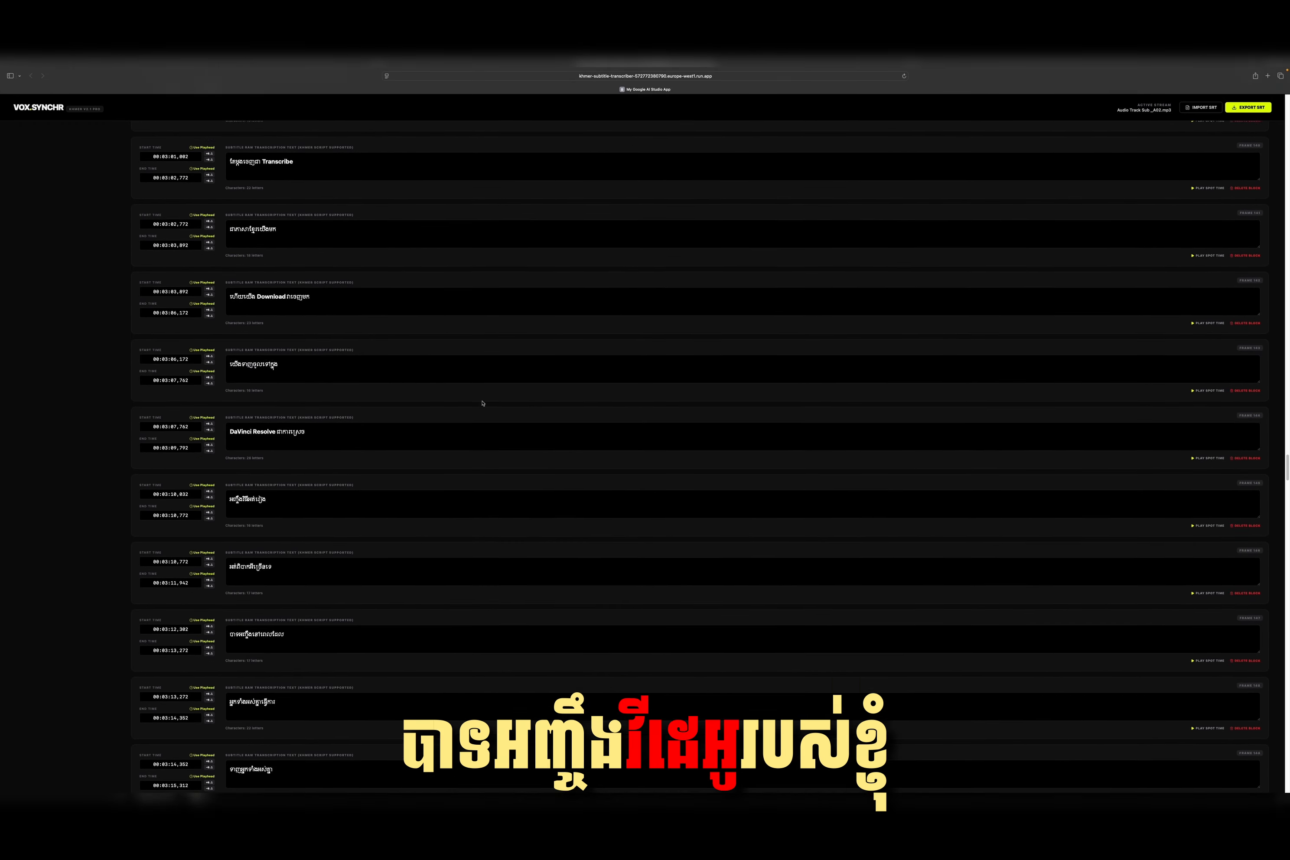
scroll(481, 400, "down", 20)
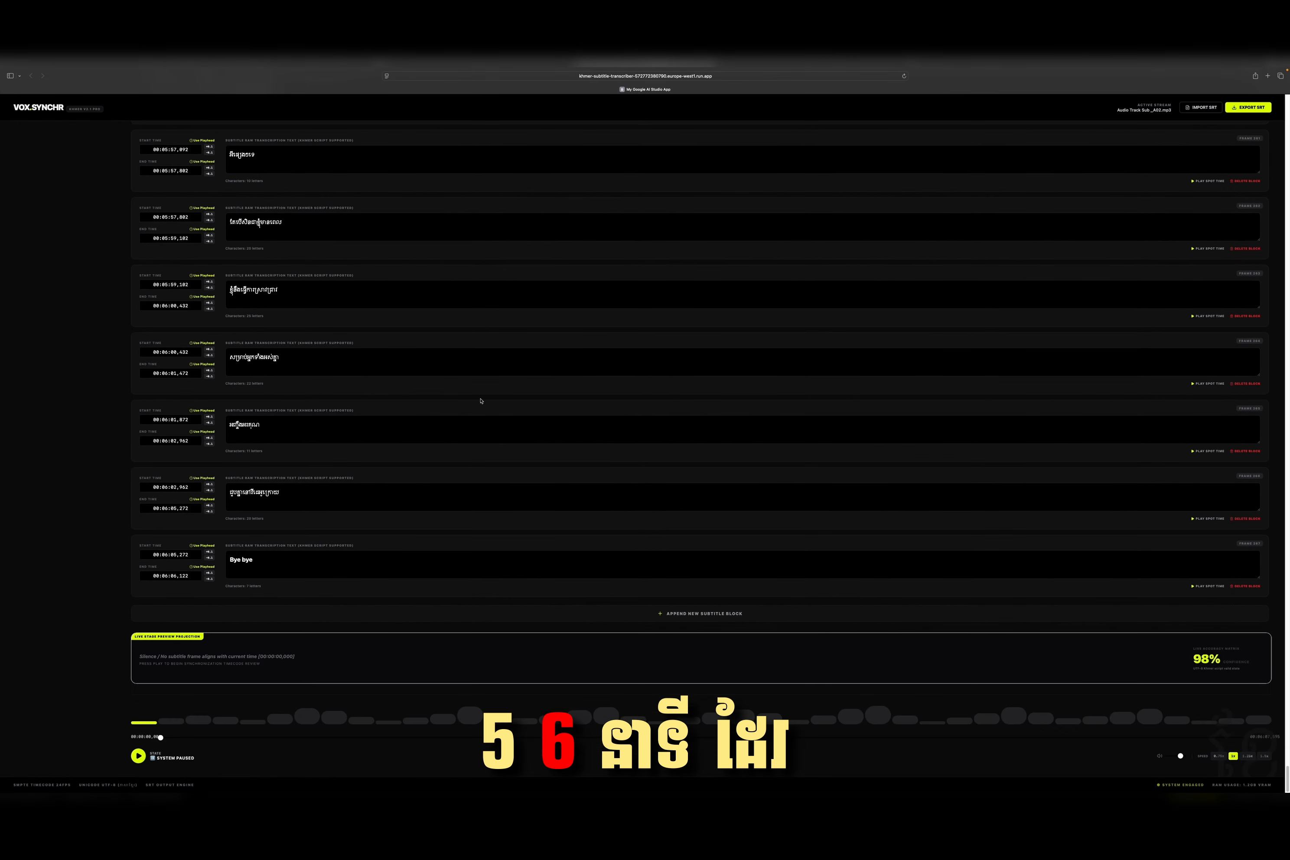
scroll(164, 584, "up", 20)
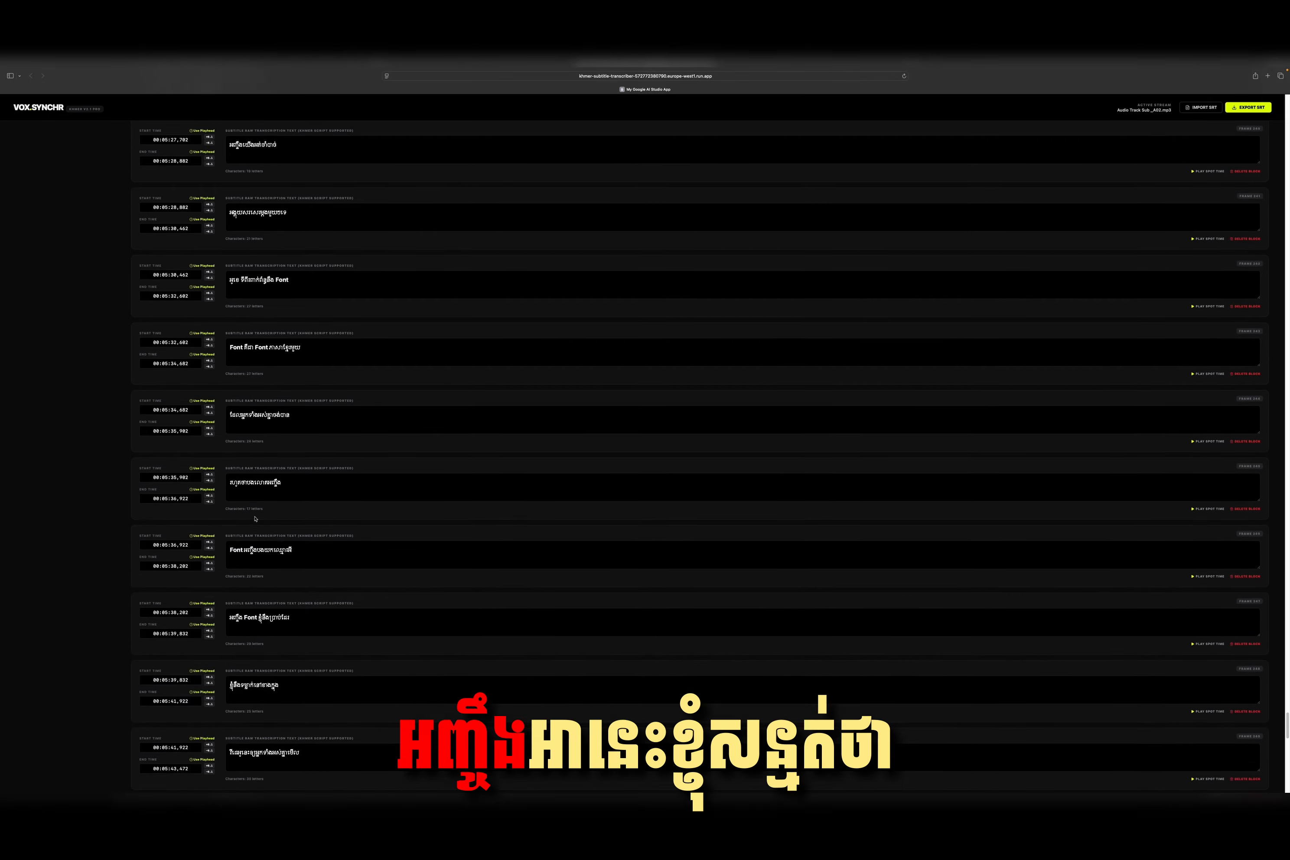
scroll(253, 502, "up", 20)
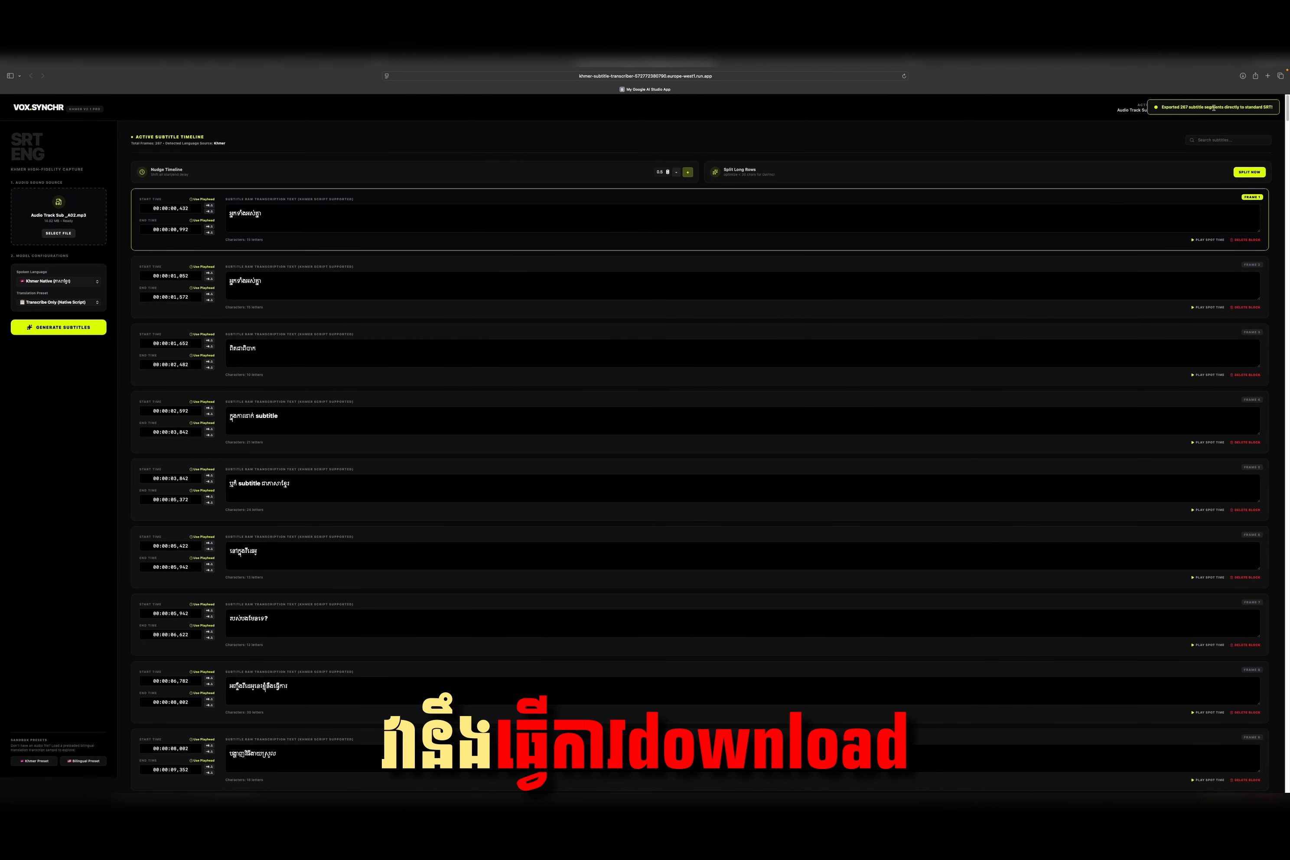
Step: Reveal the exported Audio Track Sub _A02.srt file in the Downloads folder and copy it
left_click(1243, 77)
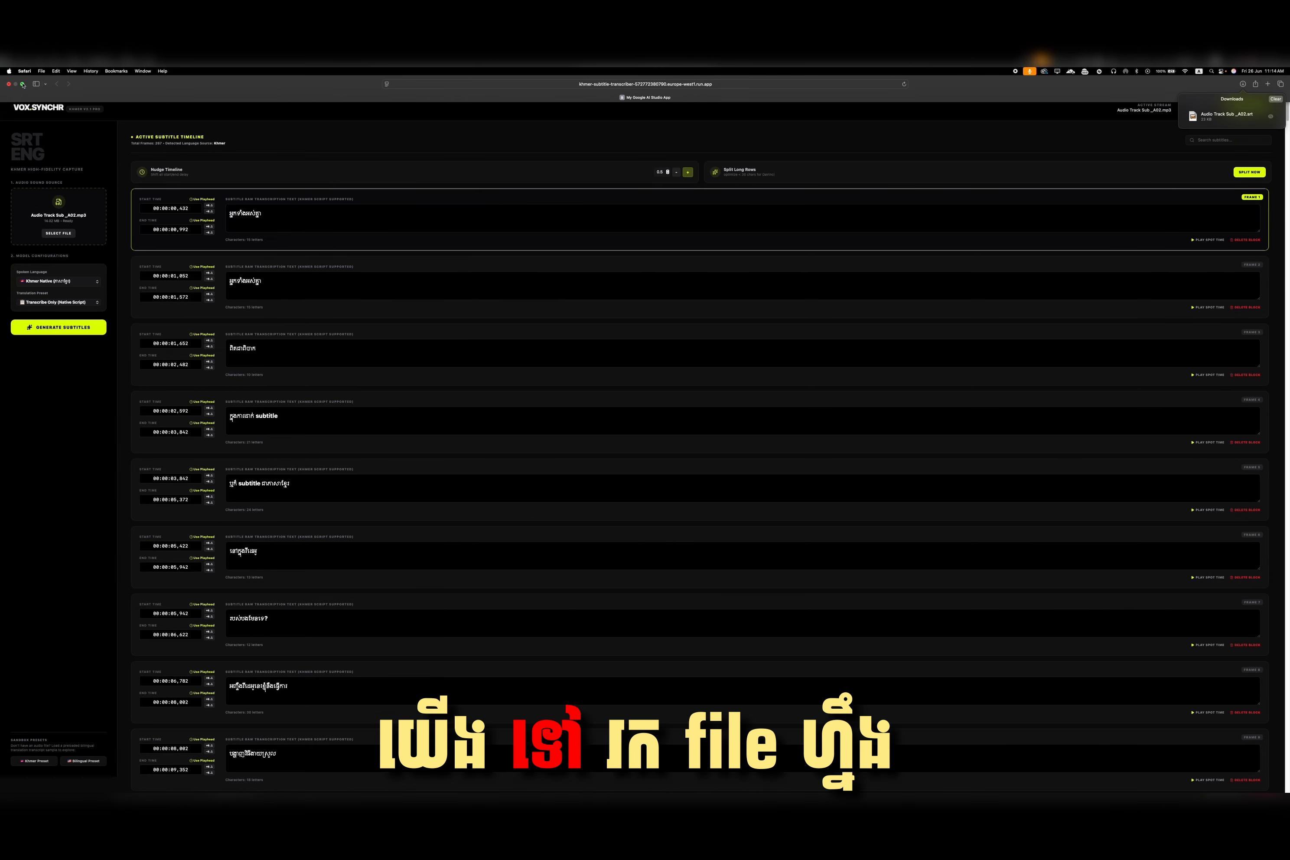
left_click(22, 85)
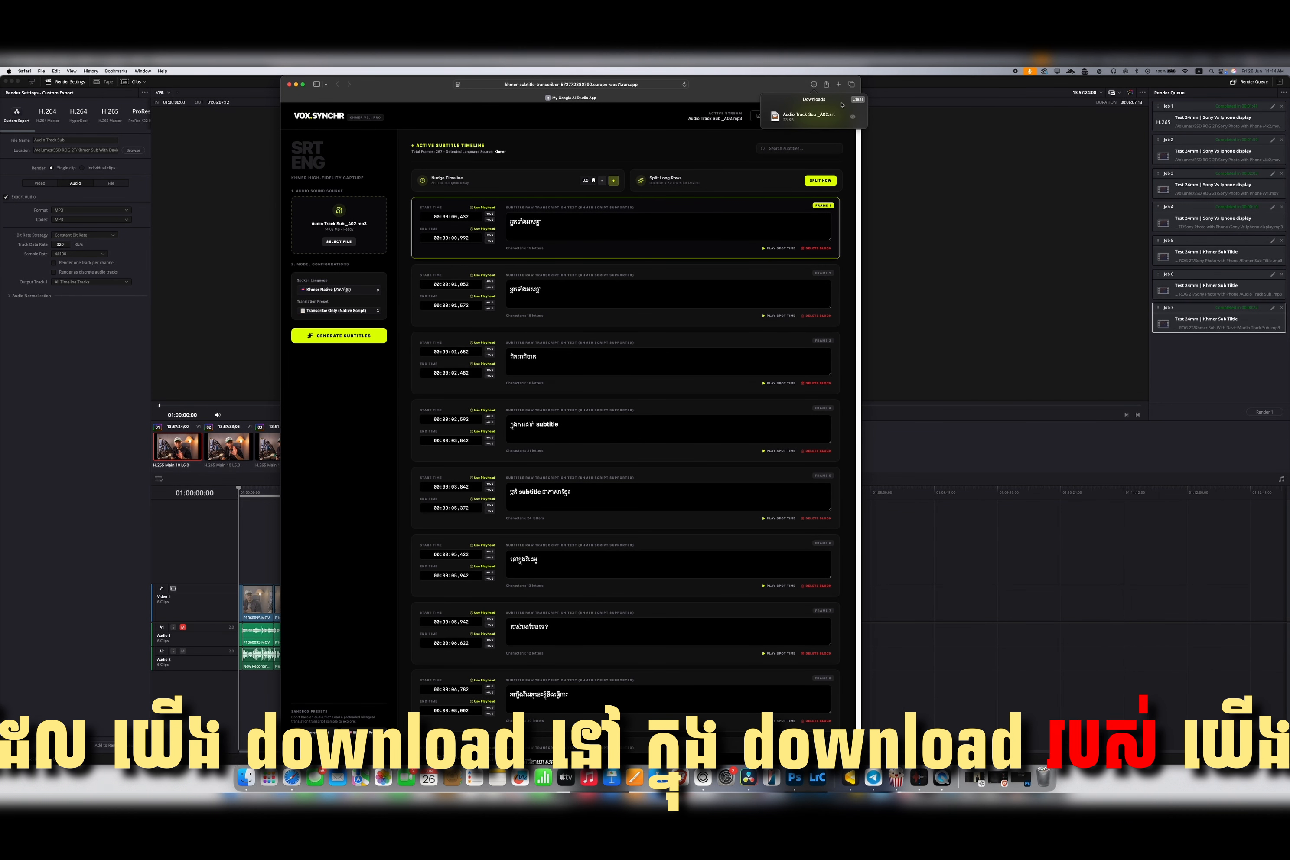
left_click(853, 116)
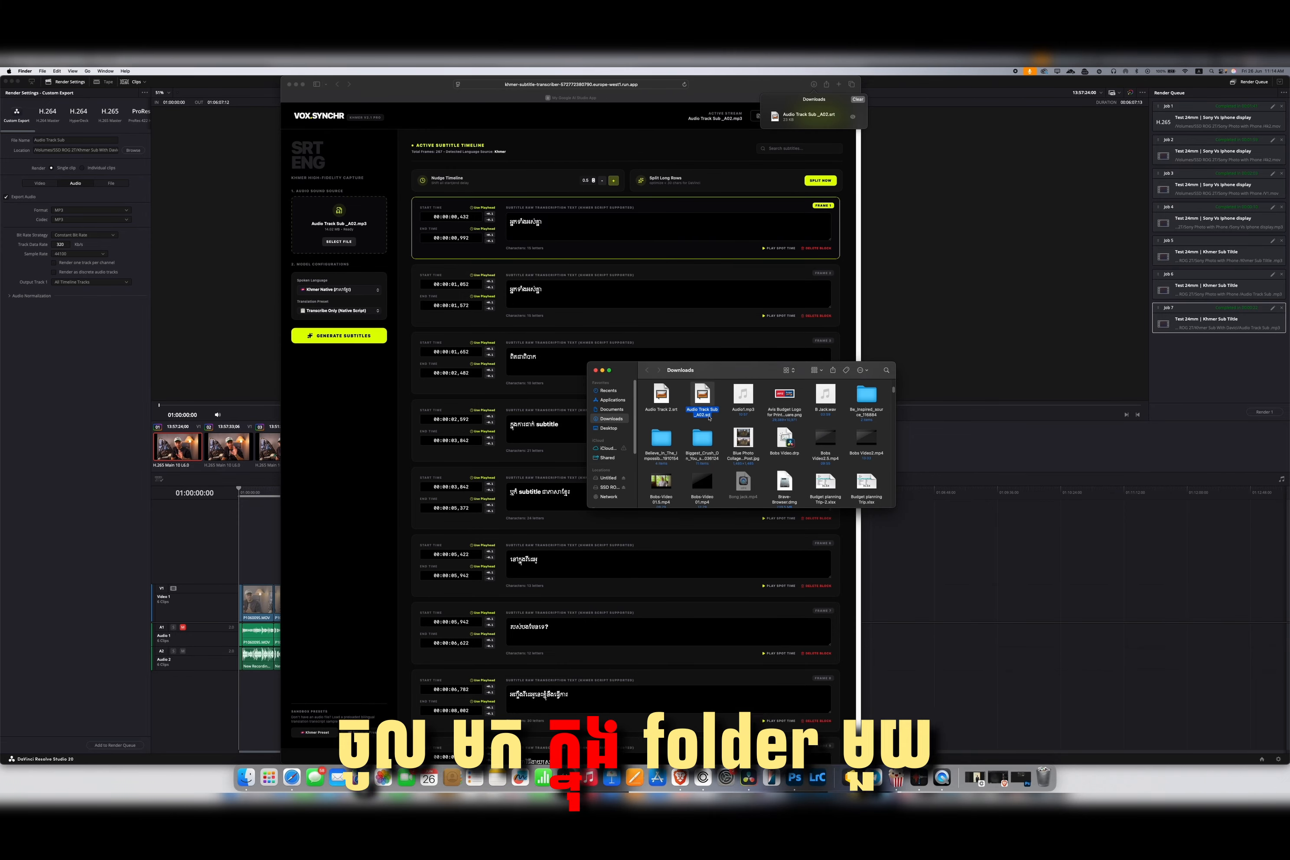
right_click(693, 404)
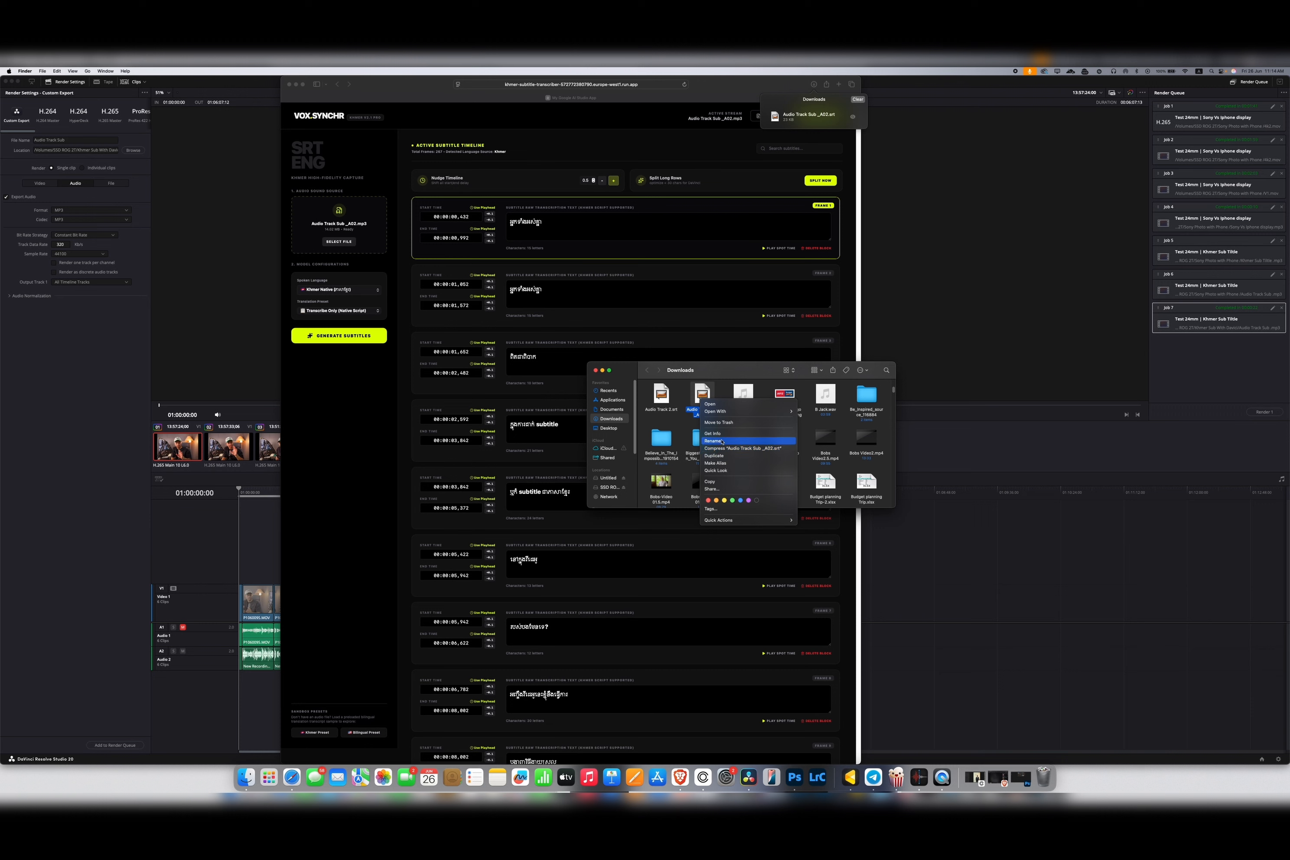
left_click(717, 481)
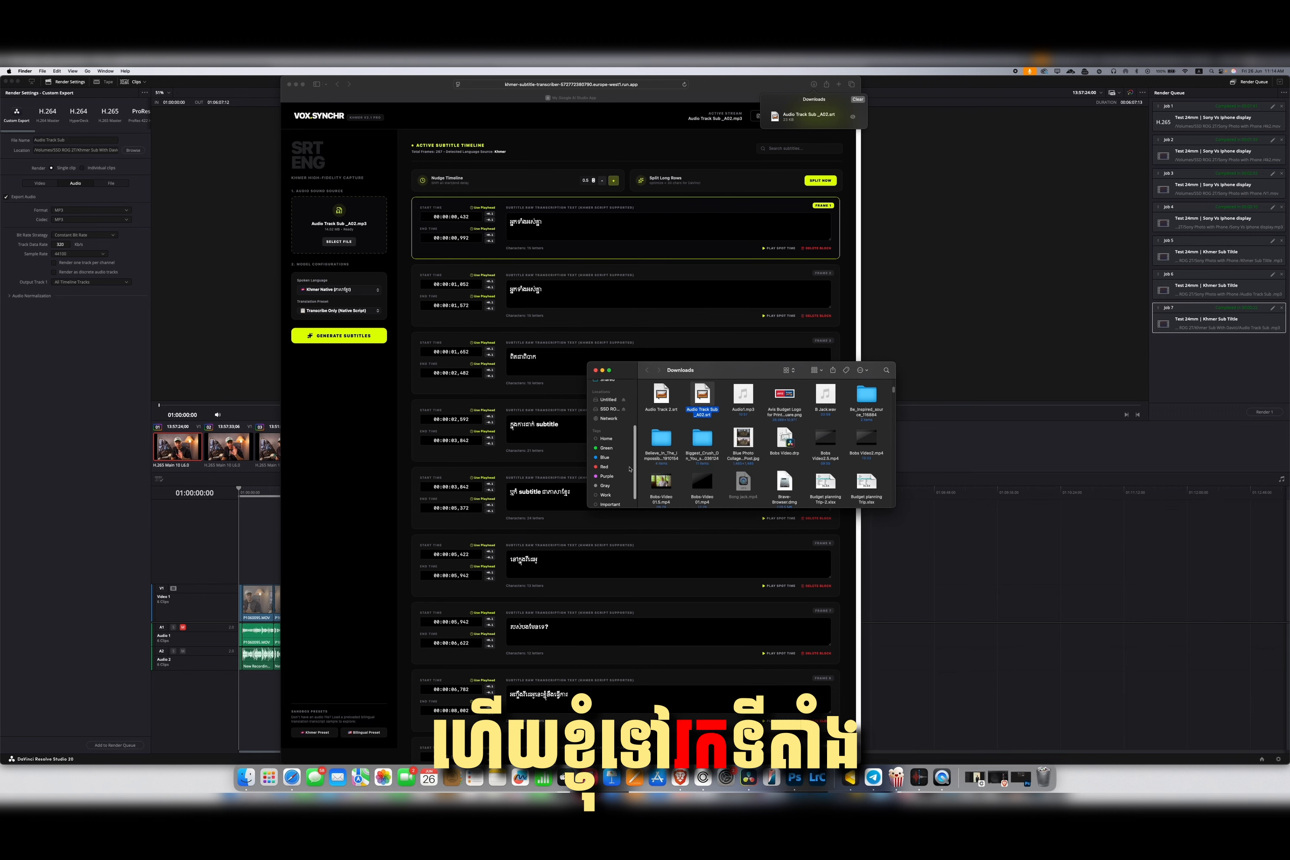
Step: Paste the copied SRT file into the Khmer Sub With Davici folder on the external SSD
left_click(622, 411)
left_click(705, 454)
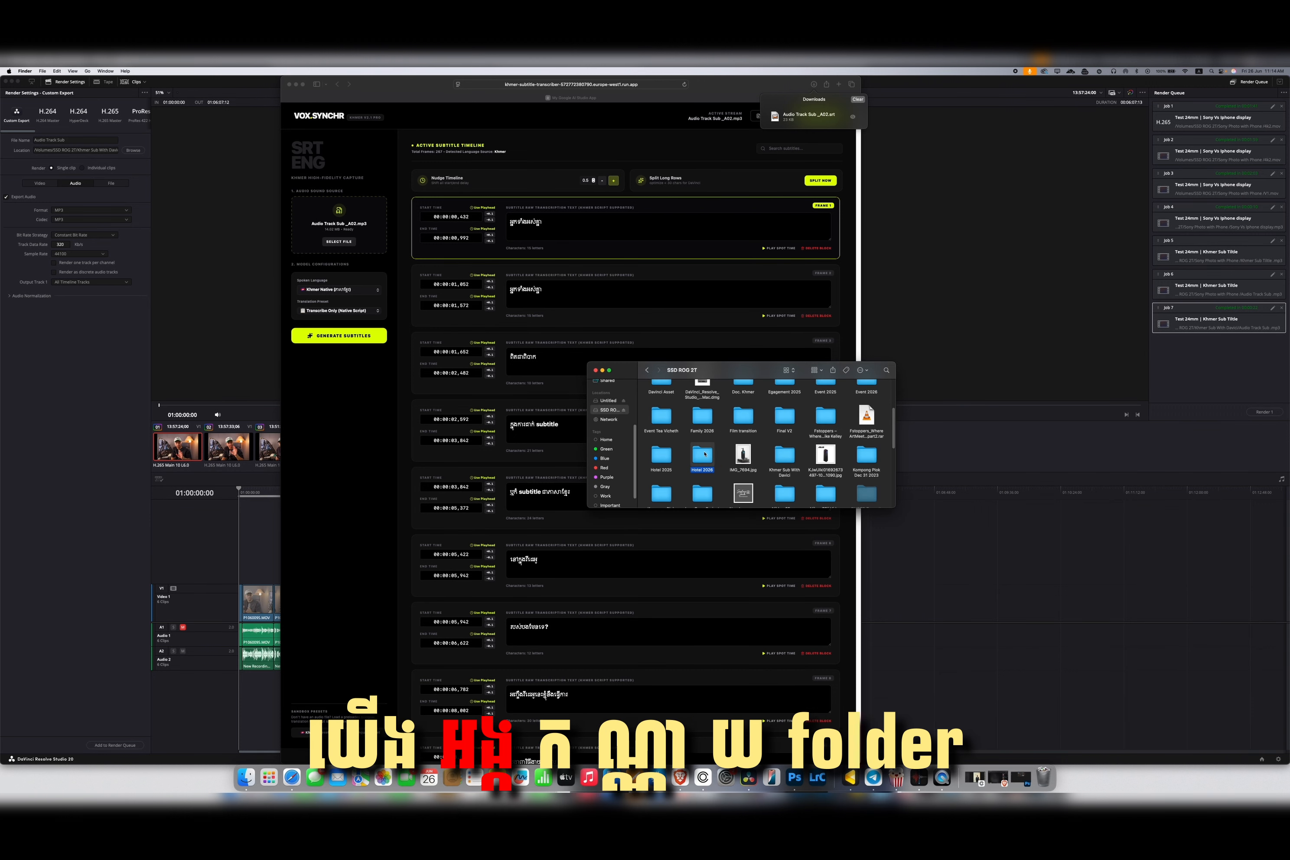
double_click(784, 455)
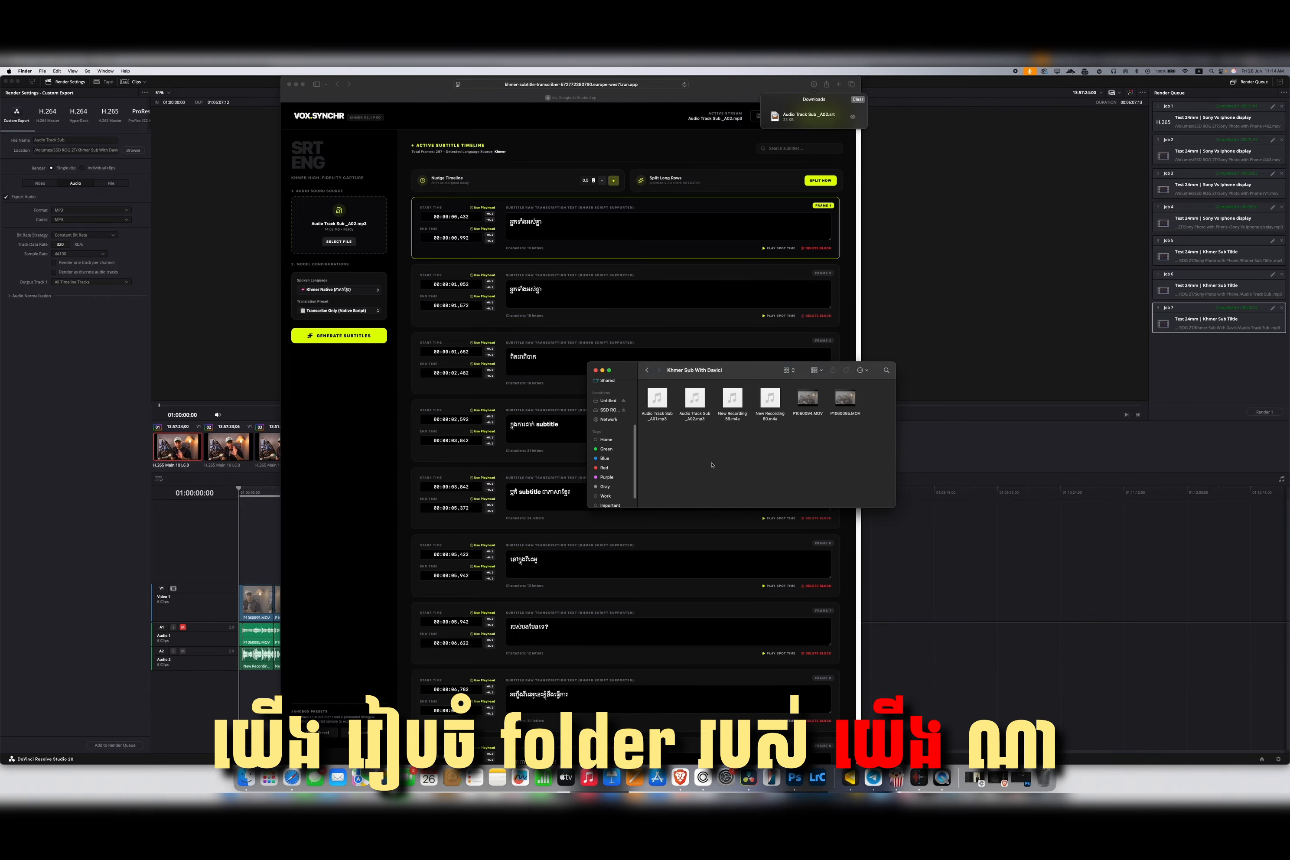
right_click(714, 464)
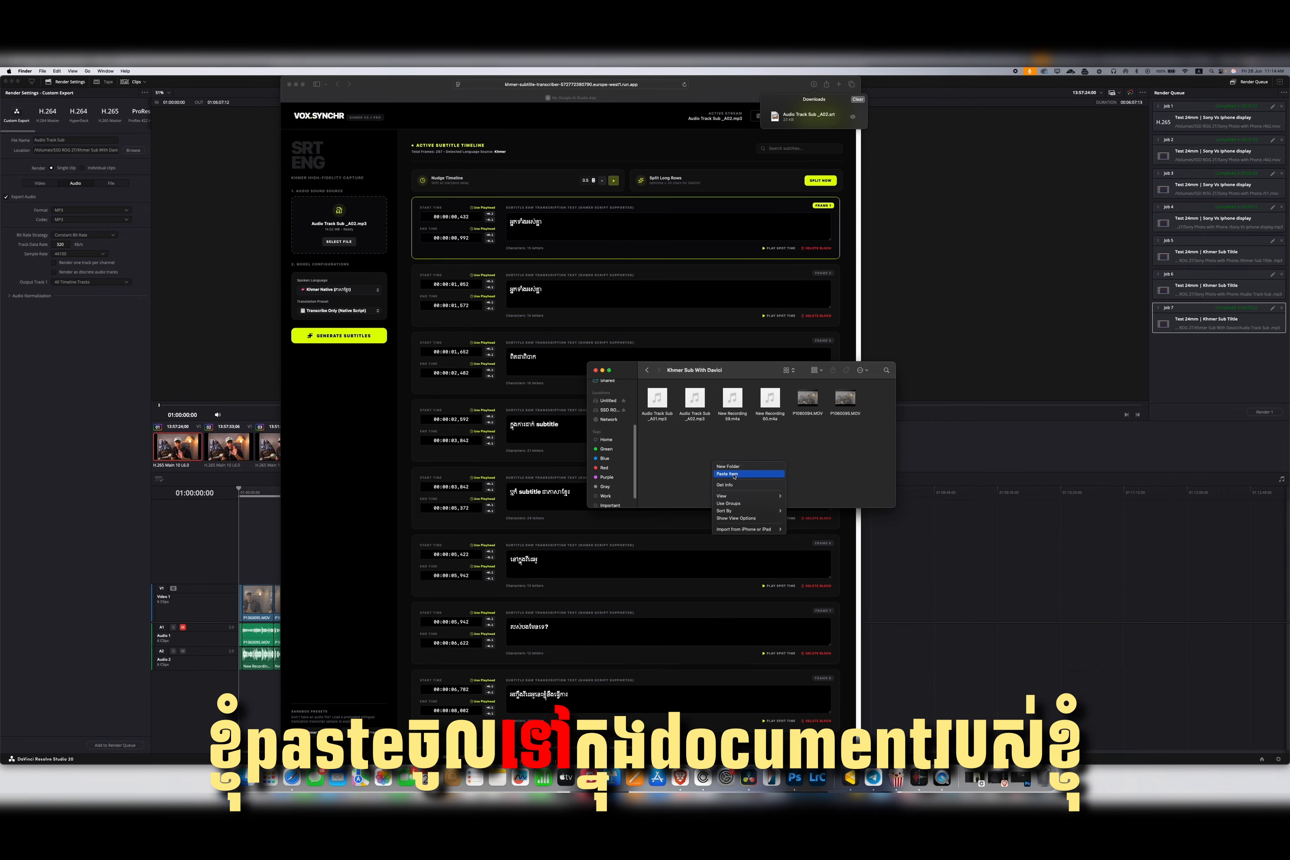
left_click(732, 473)
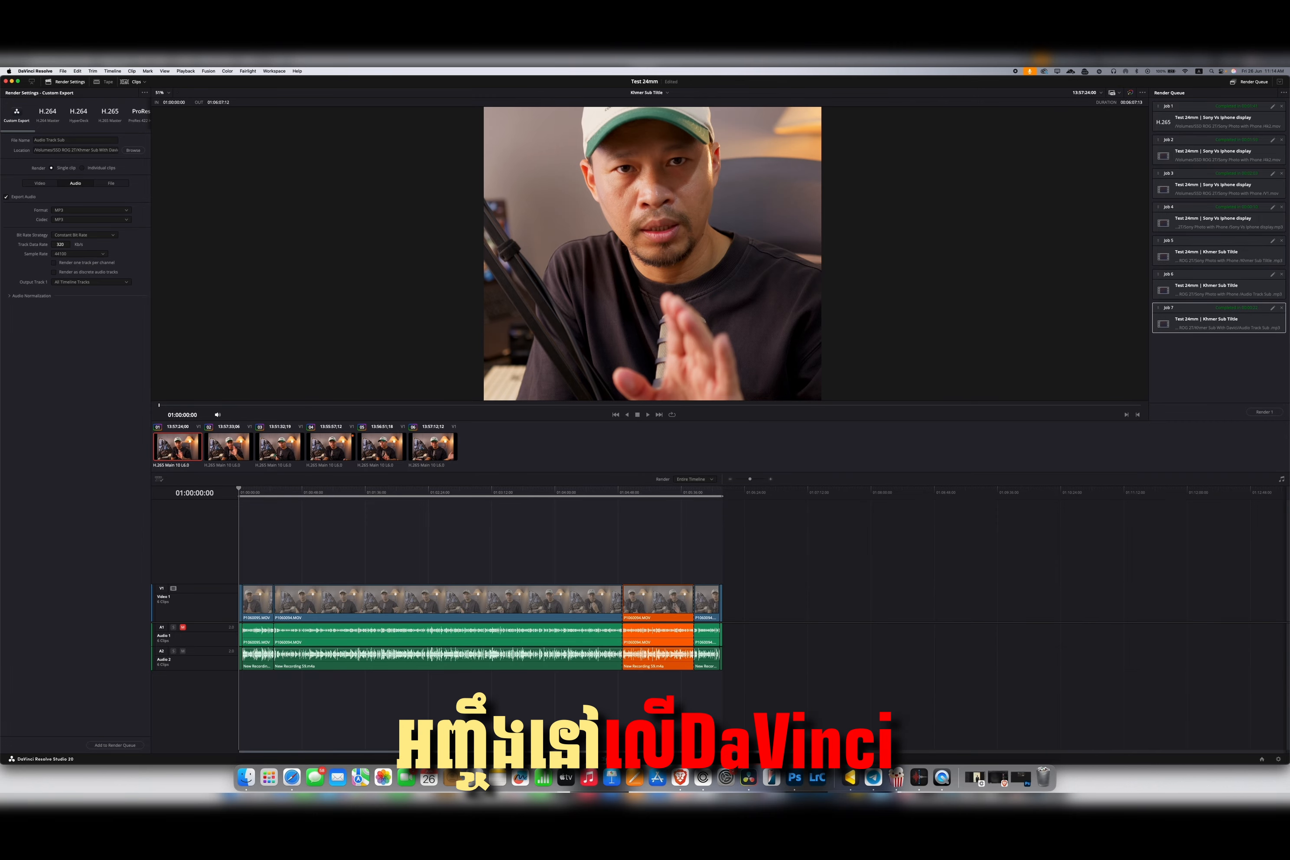
Step: Switch to the Edit page in DaVinci Resolve and add a subtitle track to the timeline
left_click(605, 759)
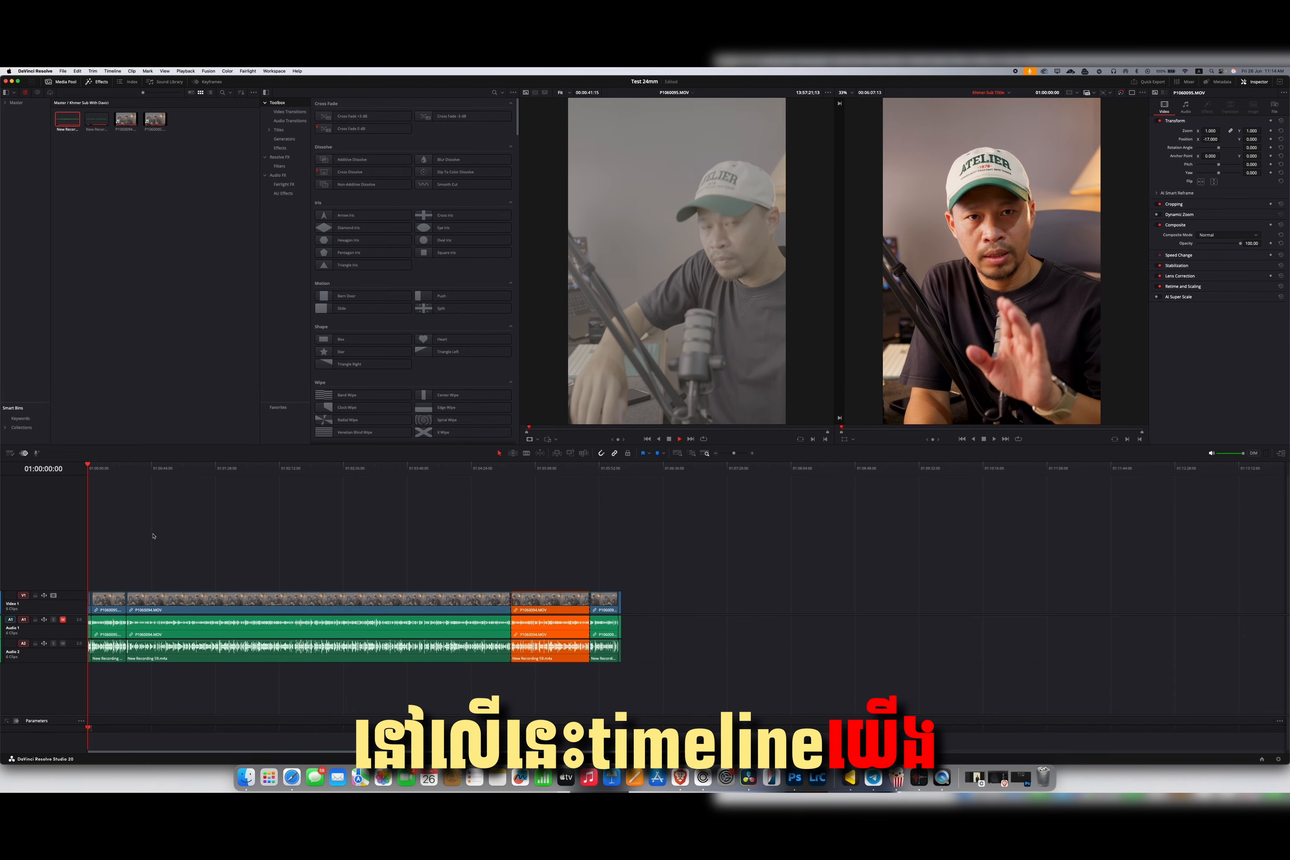
right_click(45, 553)
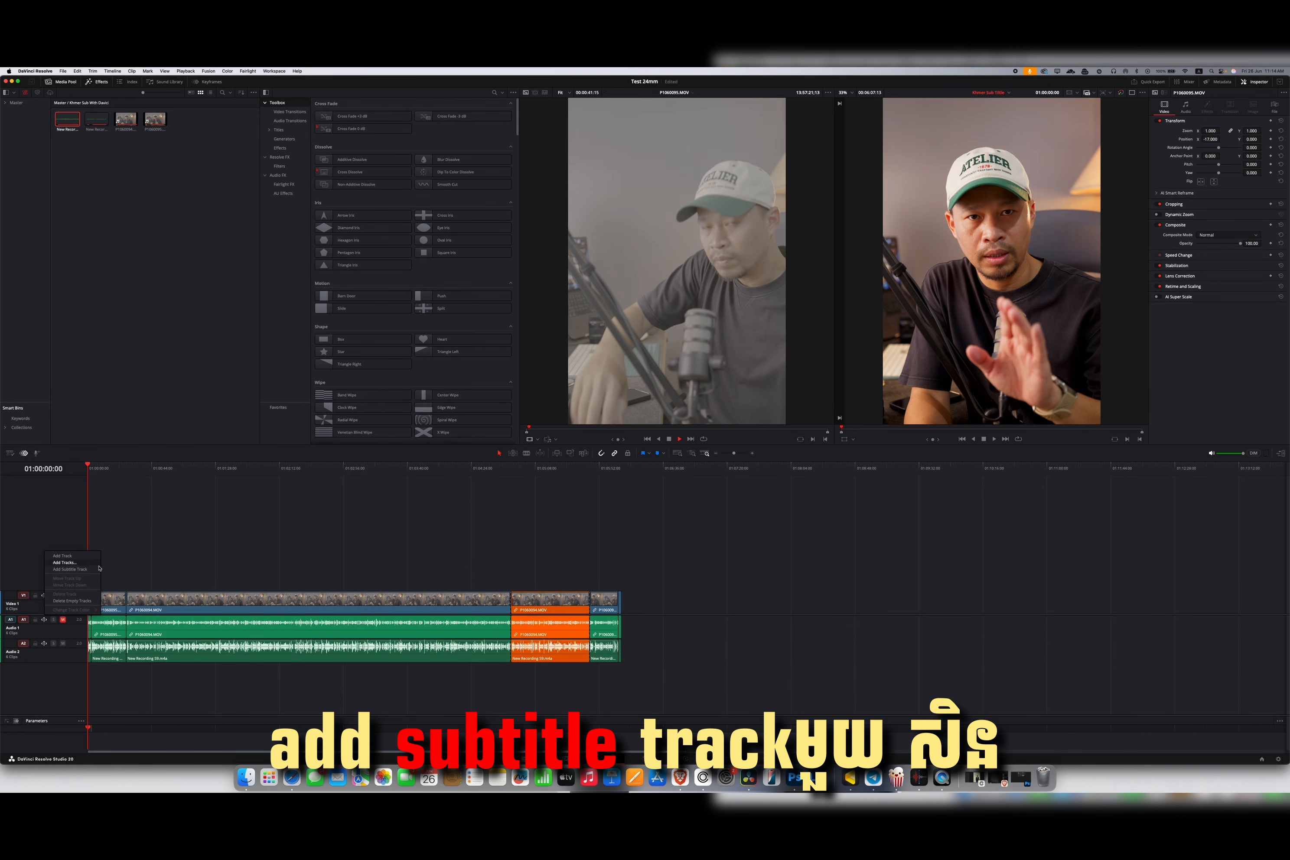
left_click(70, 569)
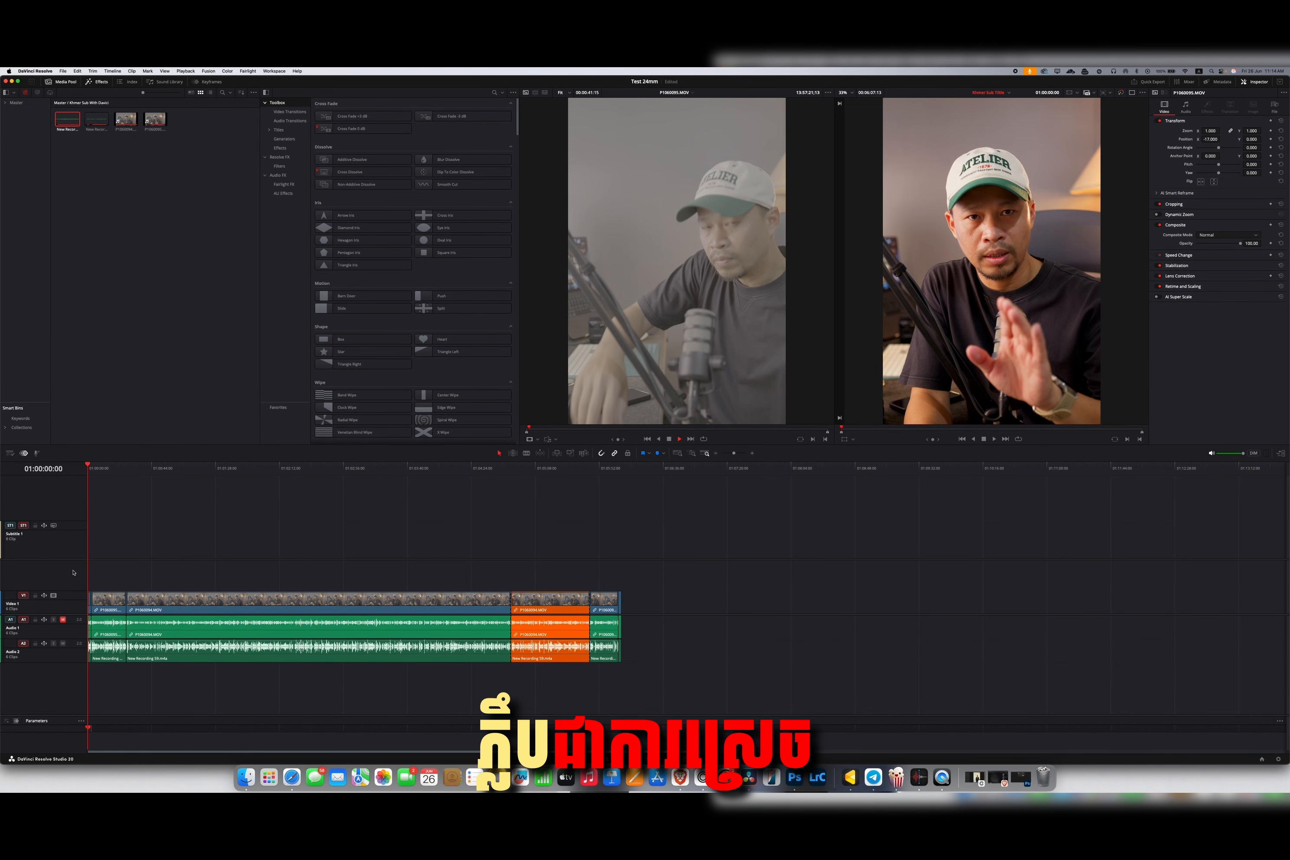
Step: Import Audio Track Sub _A02.srt from the project folder into the media pool and place it on the subtitle track at the timeline start
key("ctrl+Up")
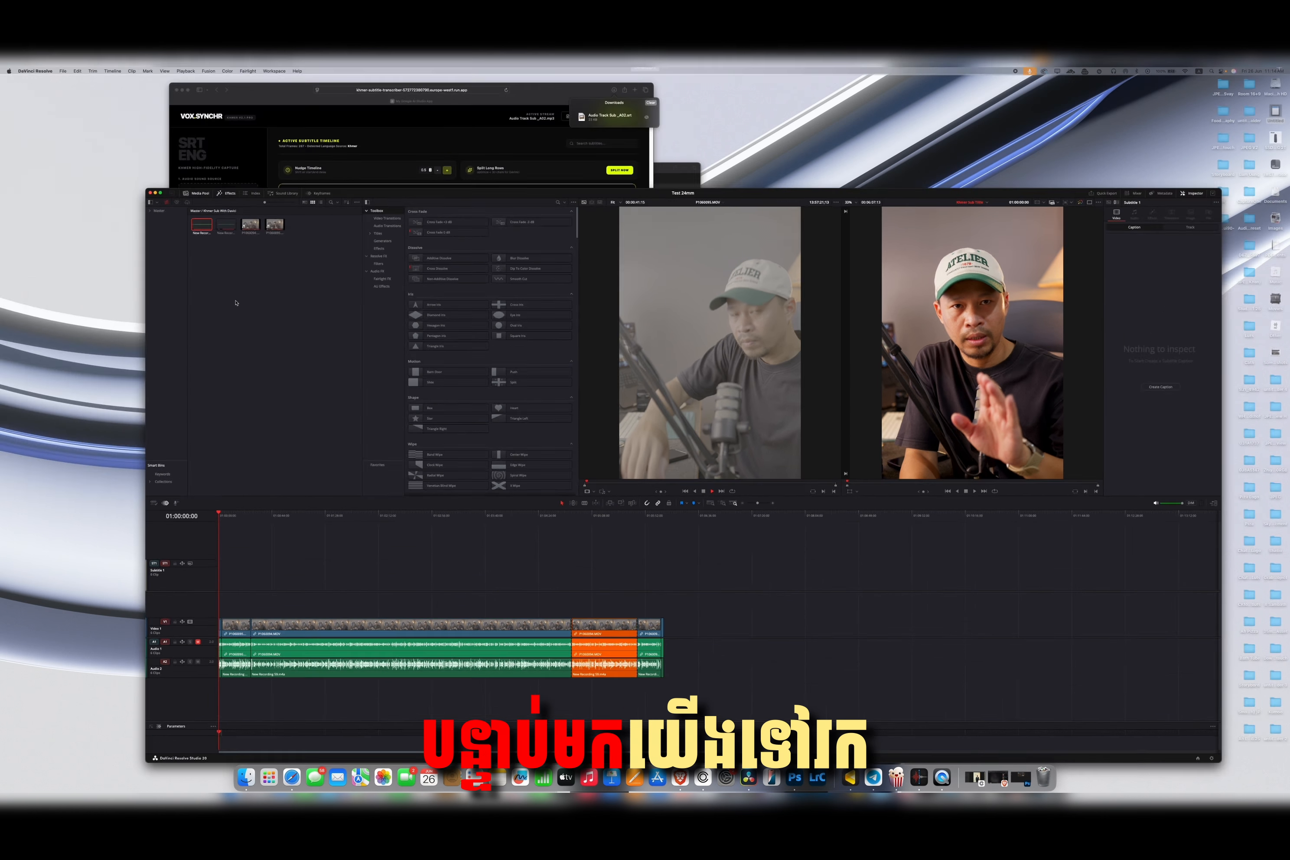
left_click(894, 299)
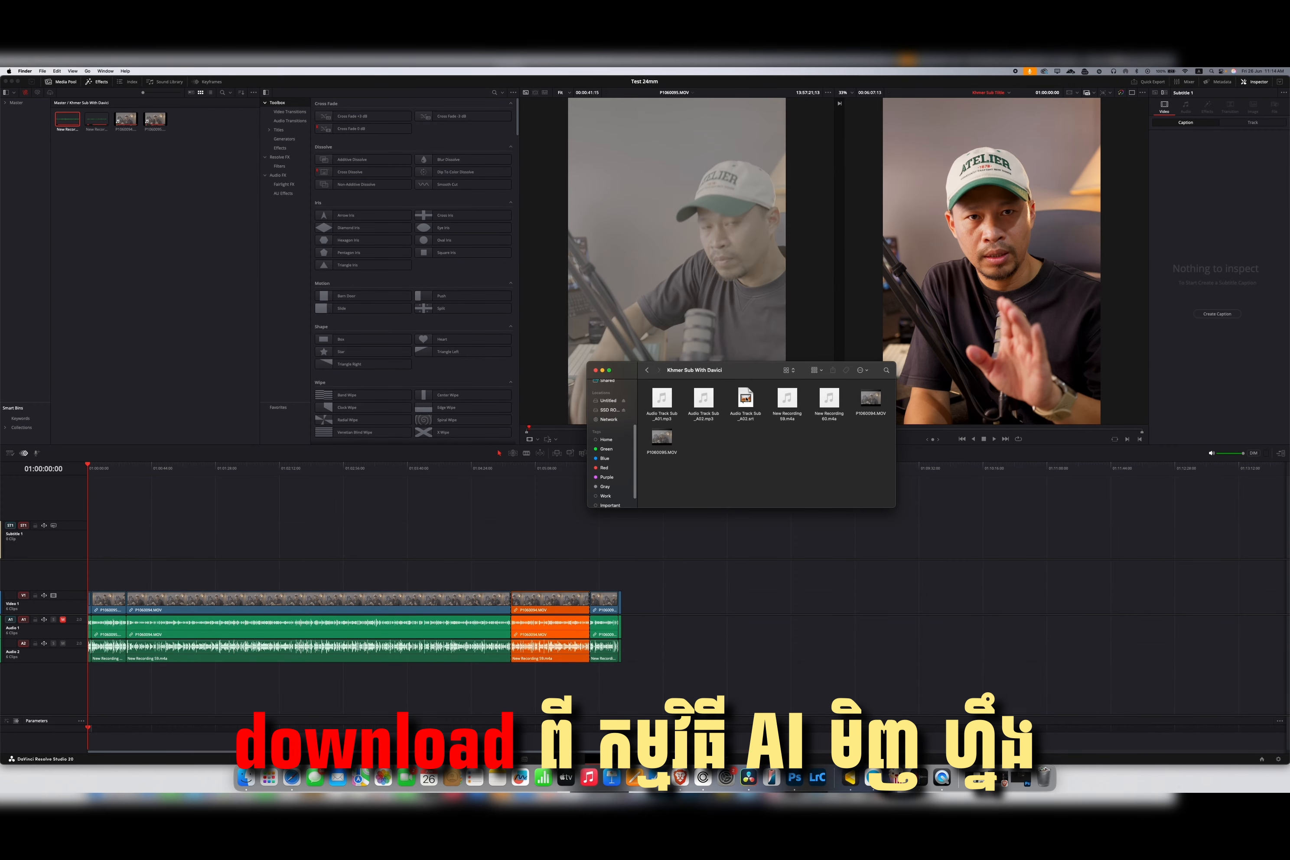
left_click_drag(747, 399, 190, 209)
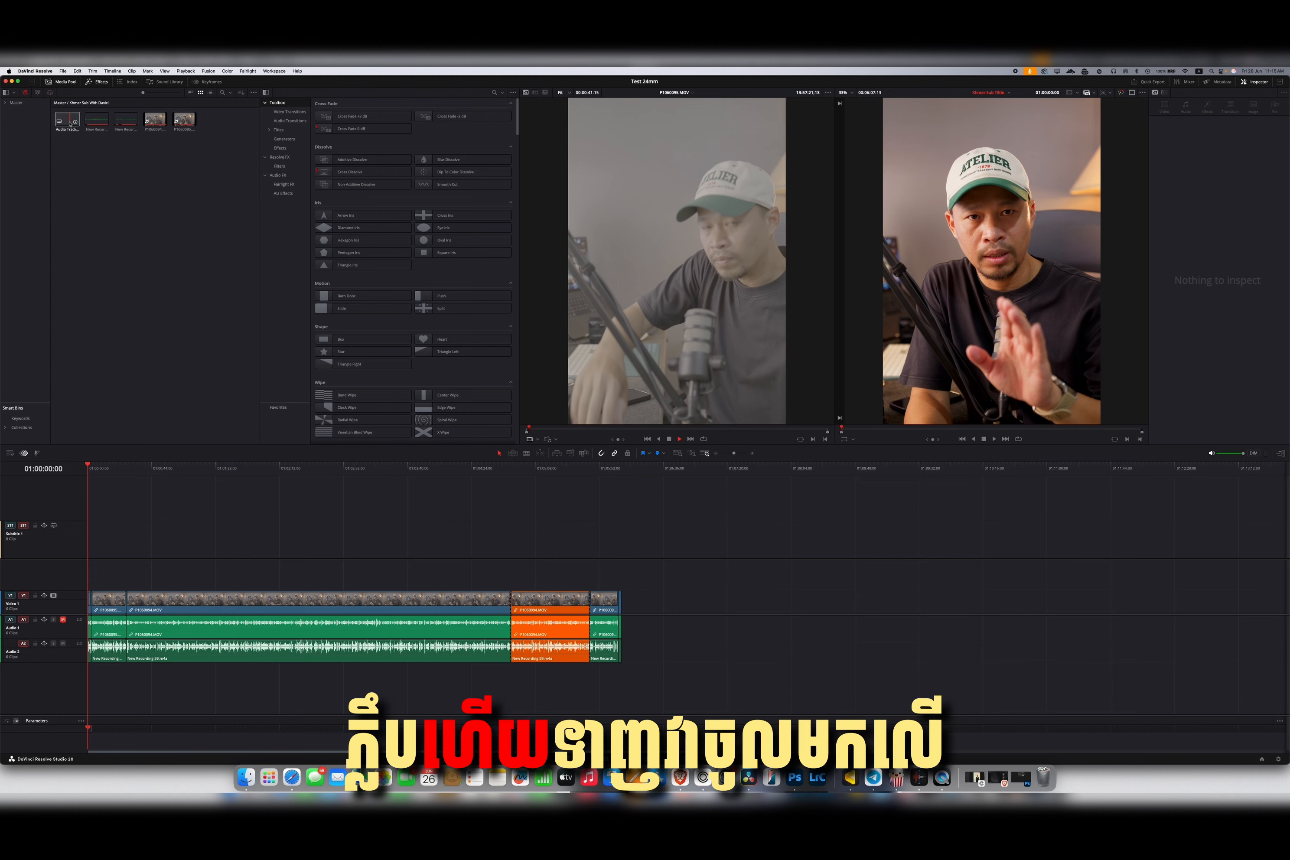
left_click_drag(69, 121, 88, 537)
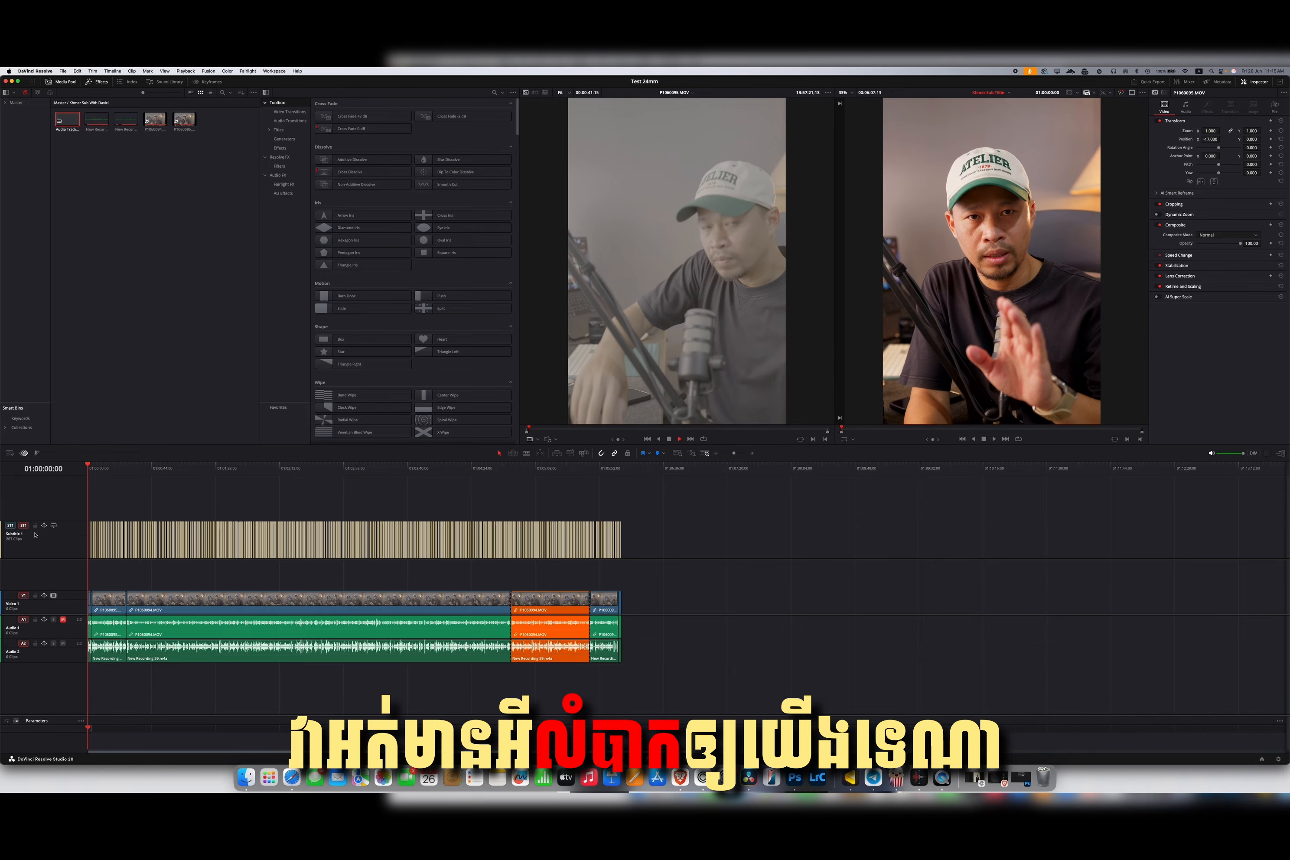
Step: Select the Subtitle 1 track, search the effects for "high" and apply the Word Highlight animated effect to the track
left_click_drag(665, 550, 103, 541)
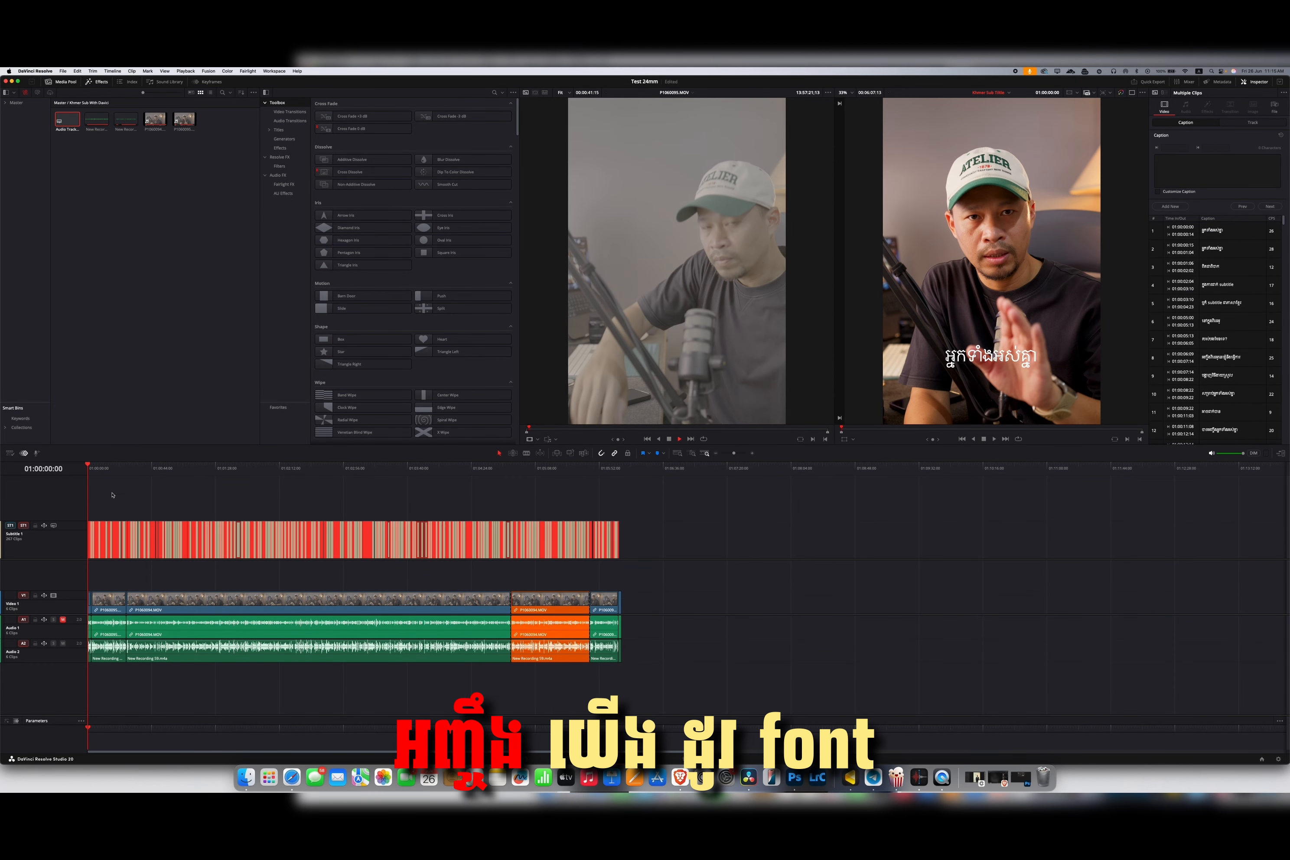
left_click(48, 549)
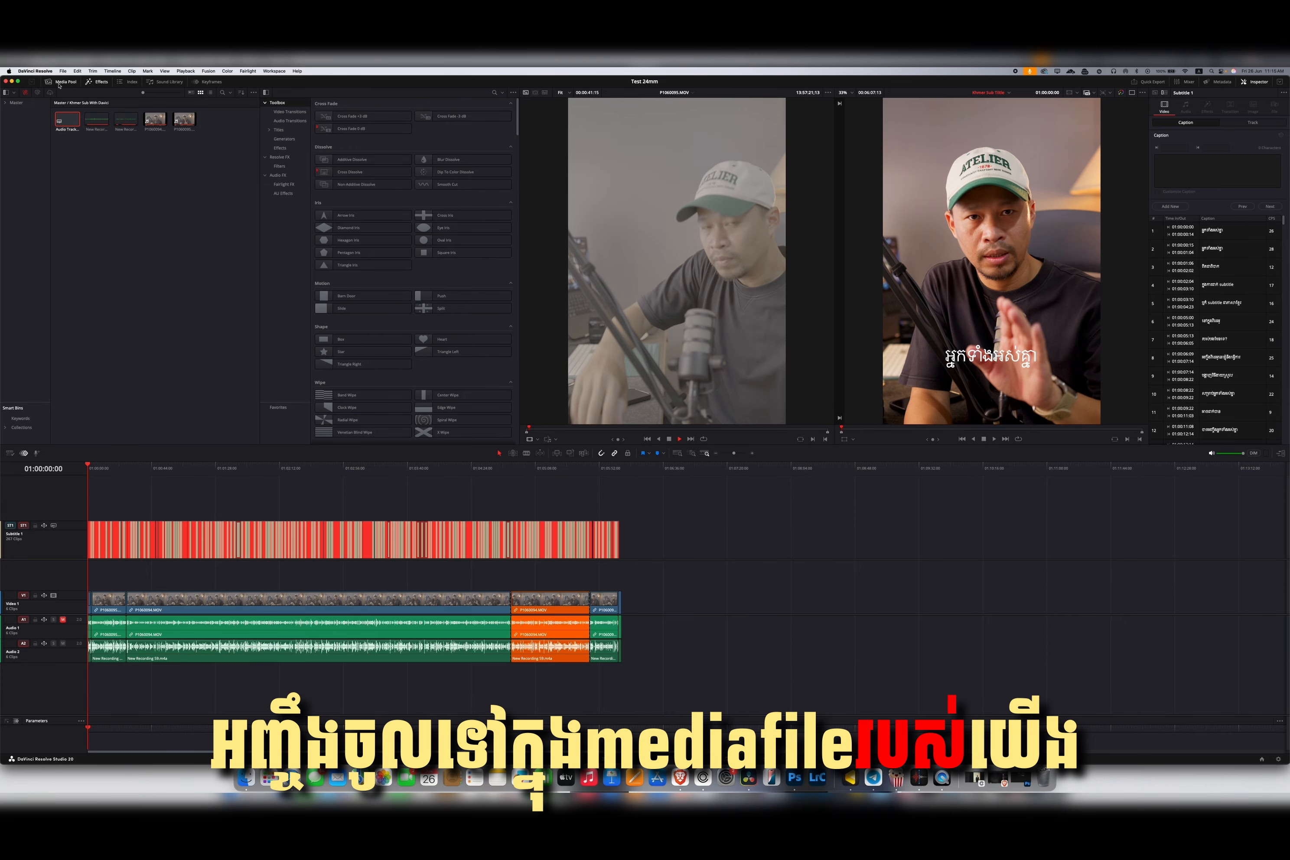
left_click(114, 82)
left_click(100, 82)
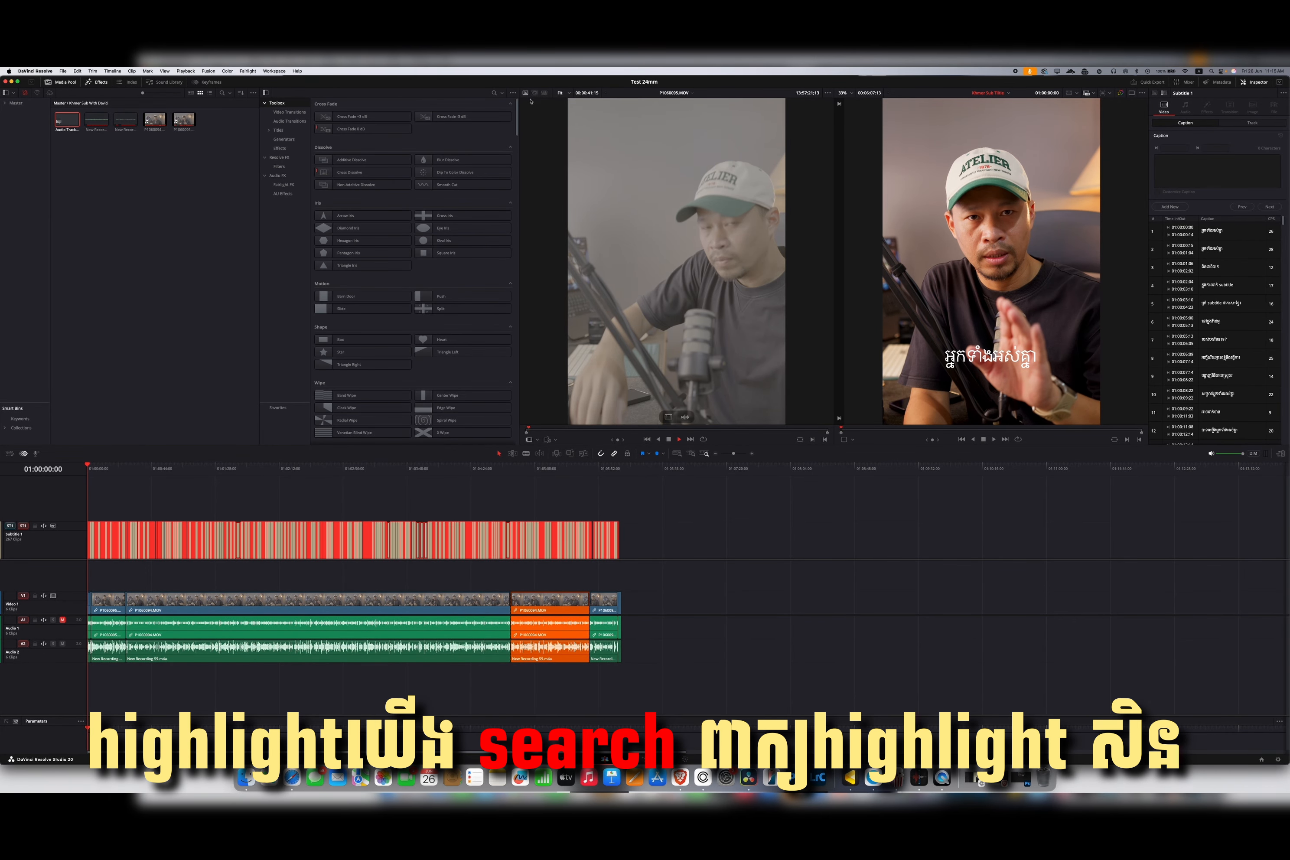
left_click(493, 93)
type("hi")
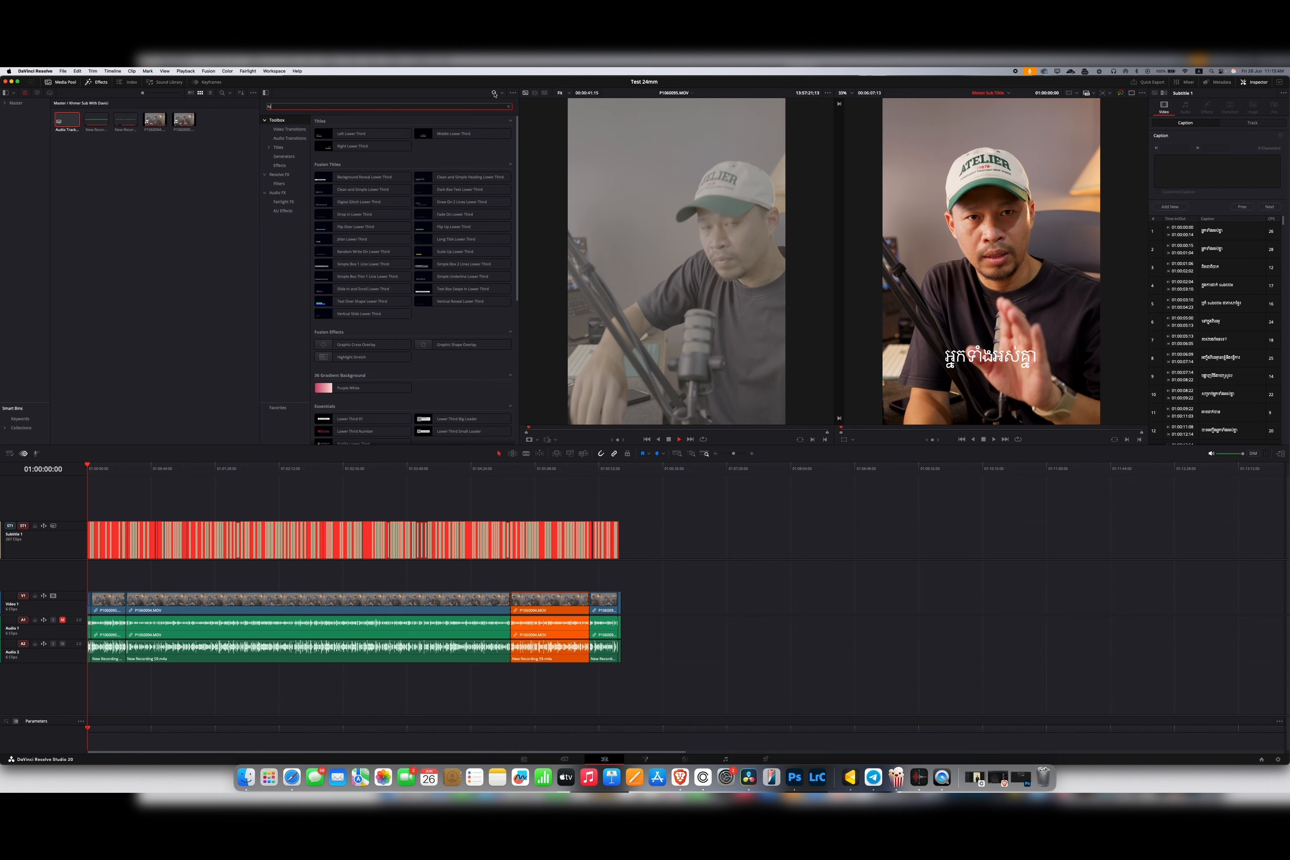
type("gh")
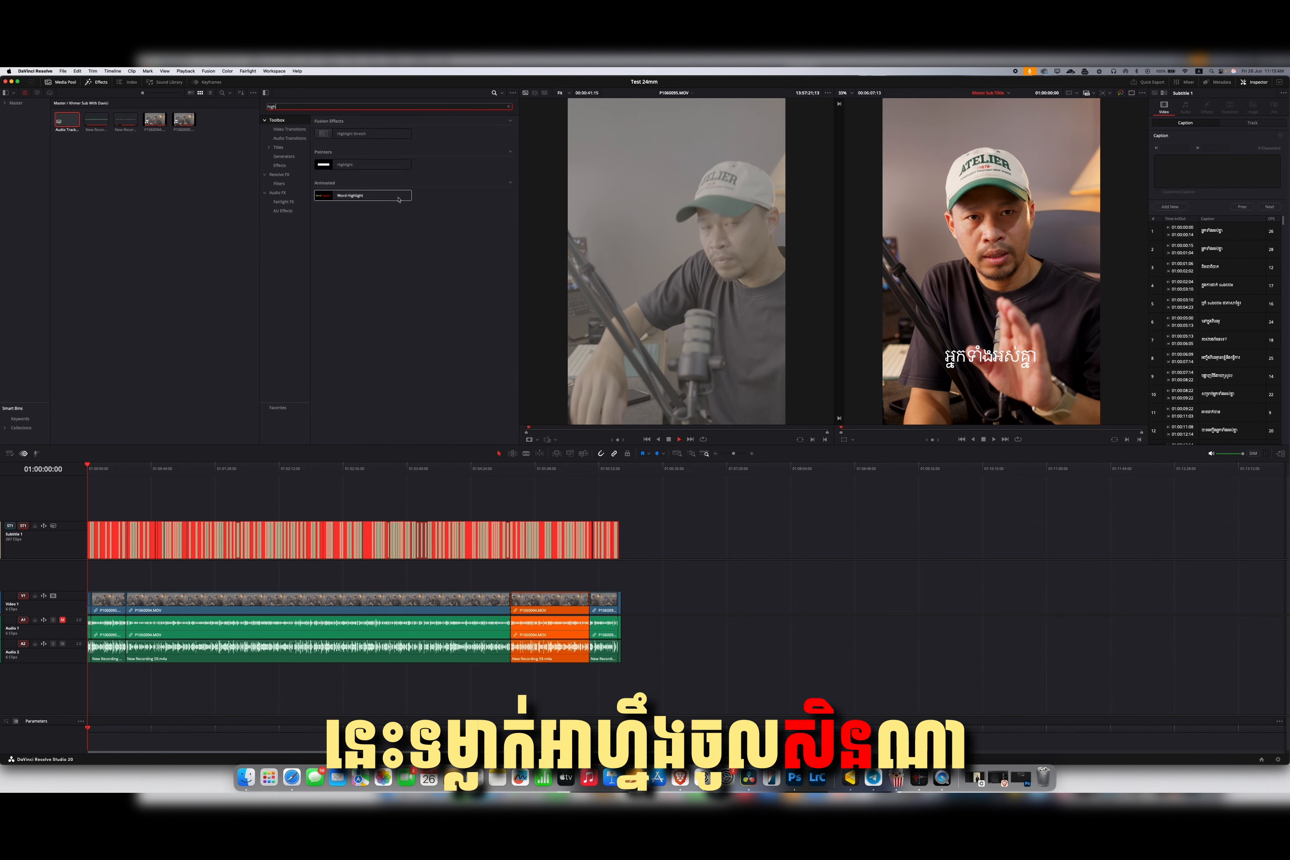
left_click_drag(399, 200, 68, 554)
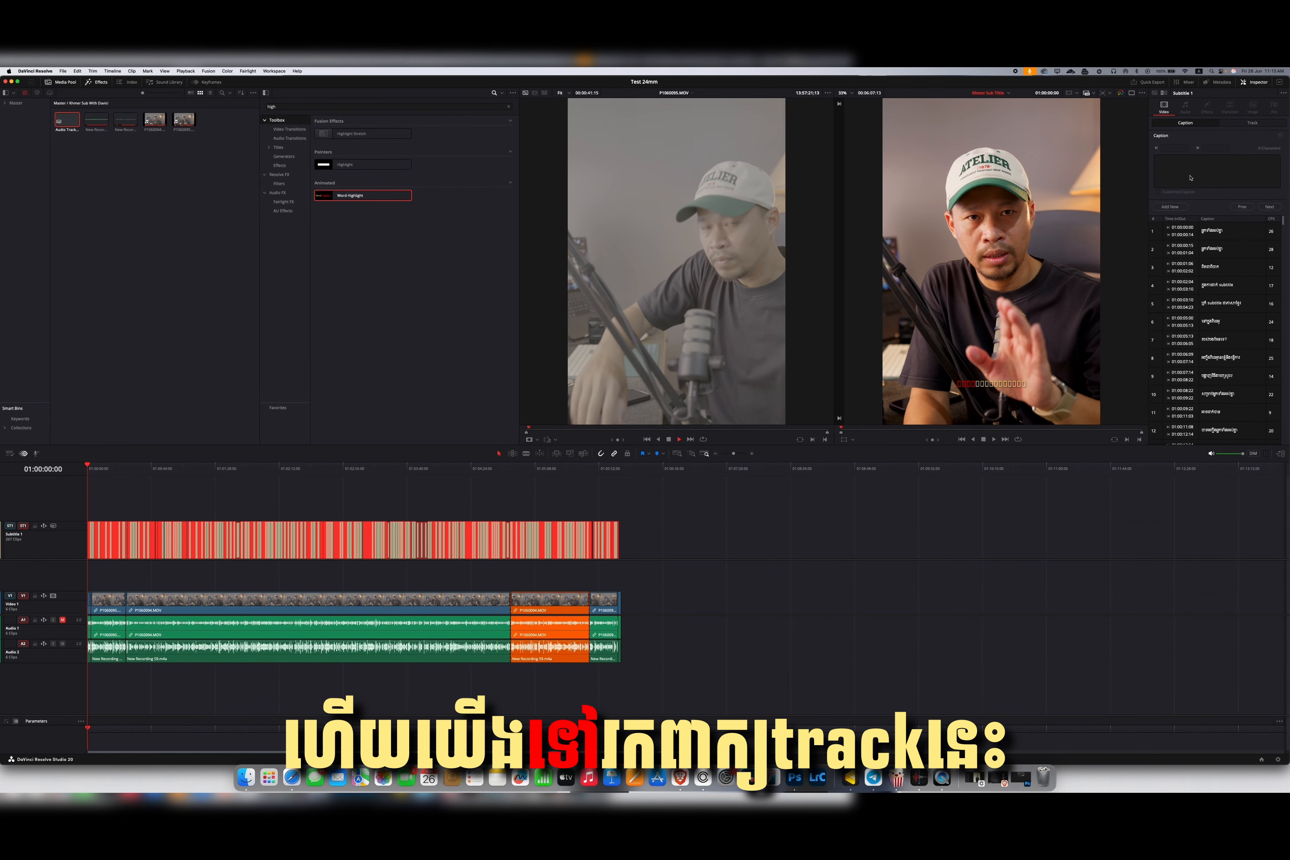
Step: Set the subtitle track's Word Highlight font to Kh Ang Friday
left_click(1259, 124)
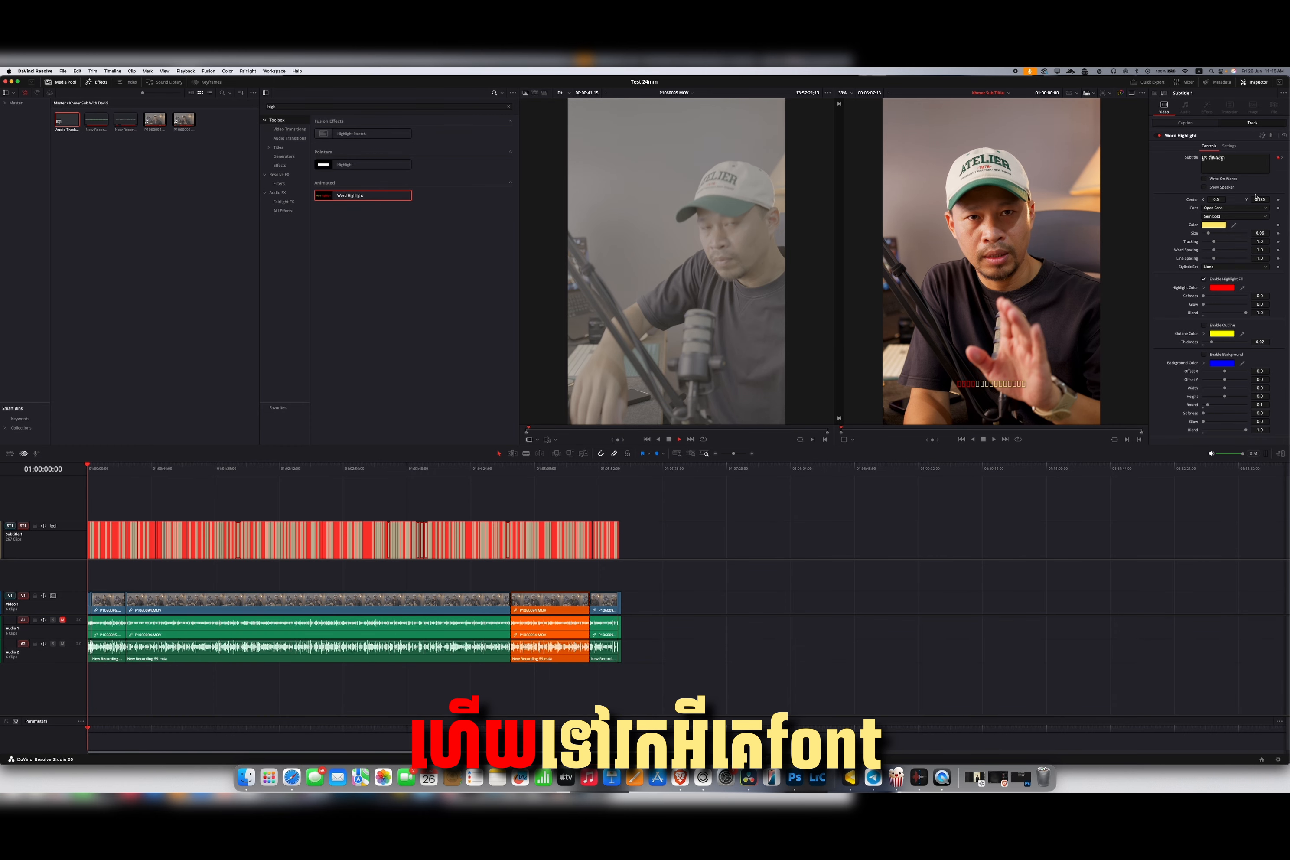
left_click(1231, 208)
scroll(1233, 256, "up", 3)
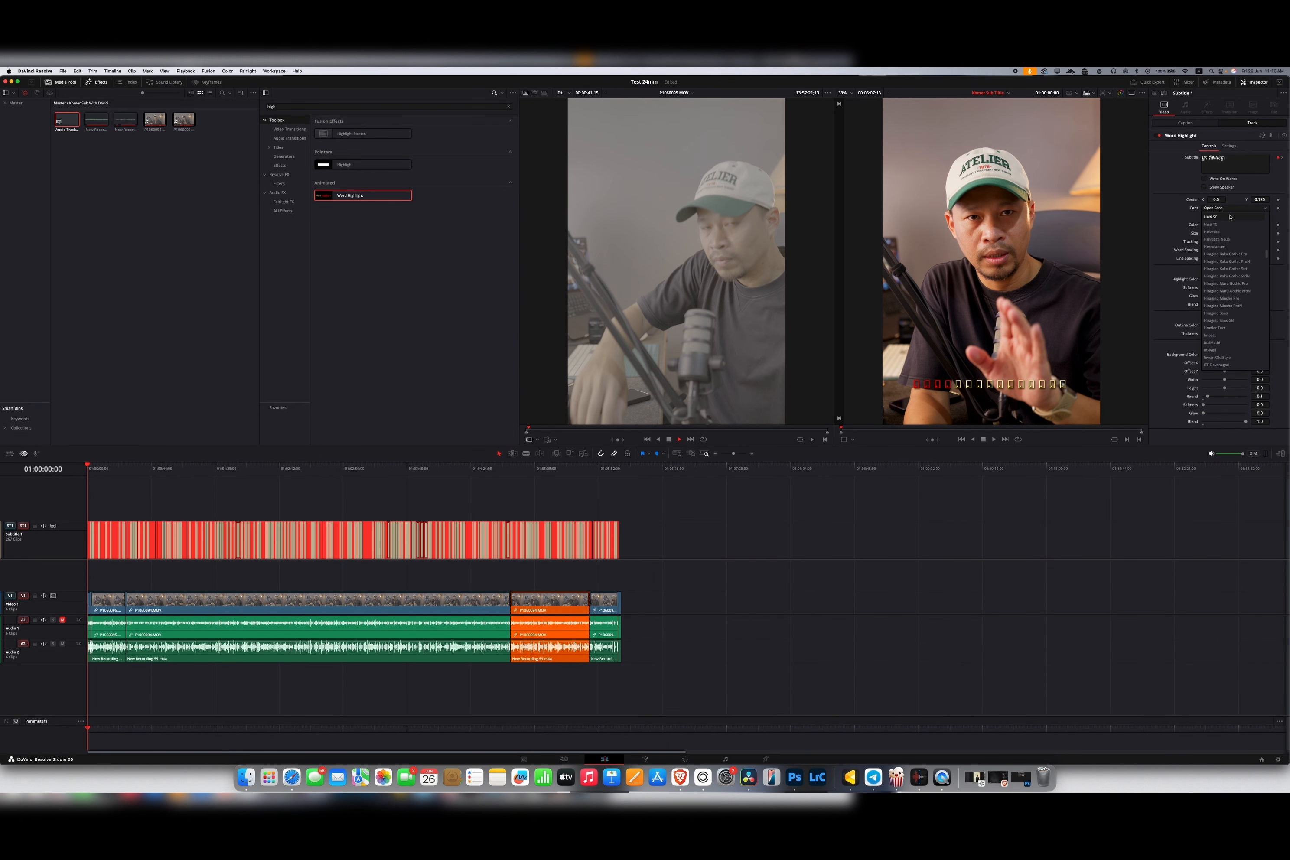
scroll(1231, 217, "down", 1)
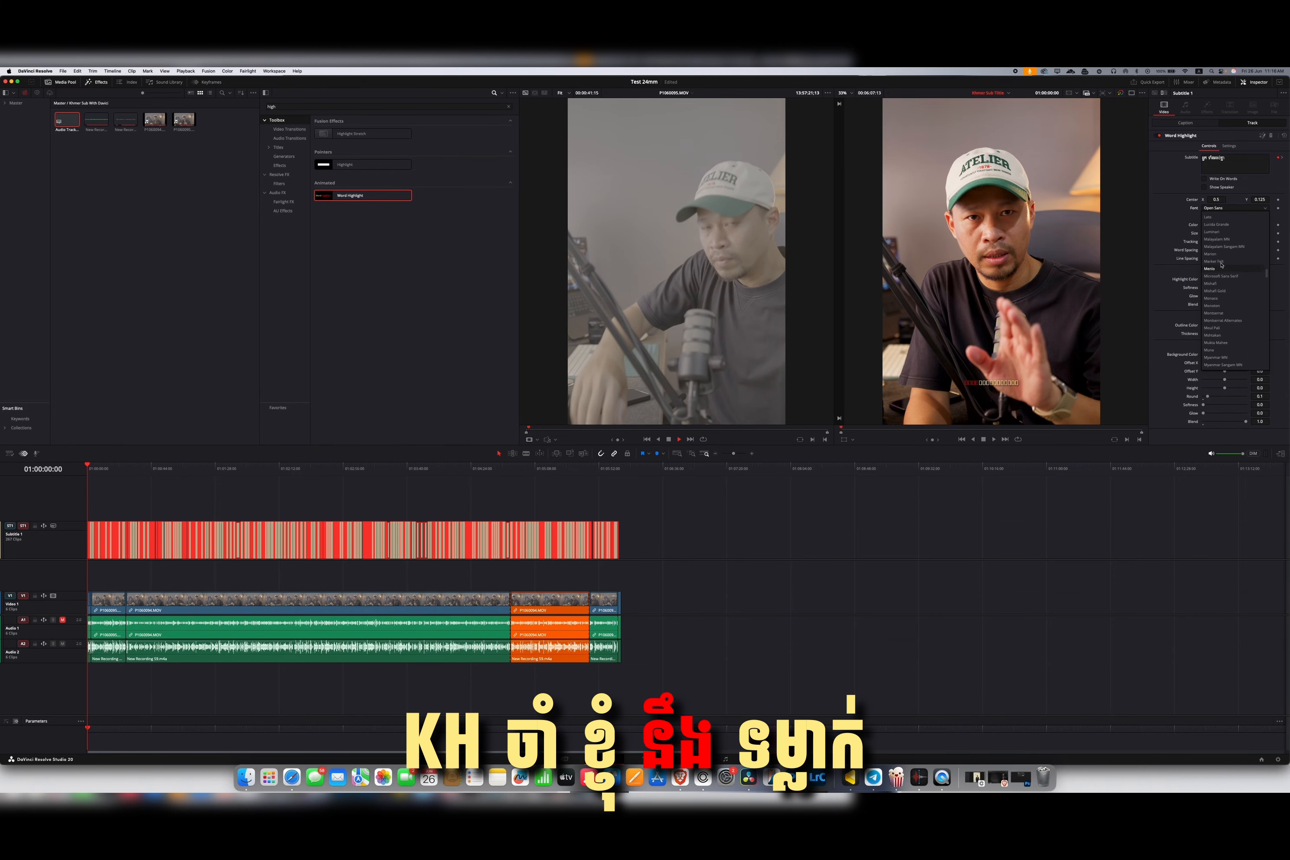
scroll(1222, 265, "up", 9)
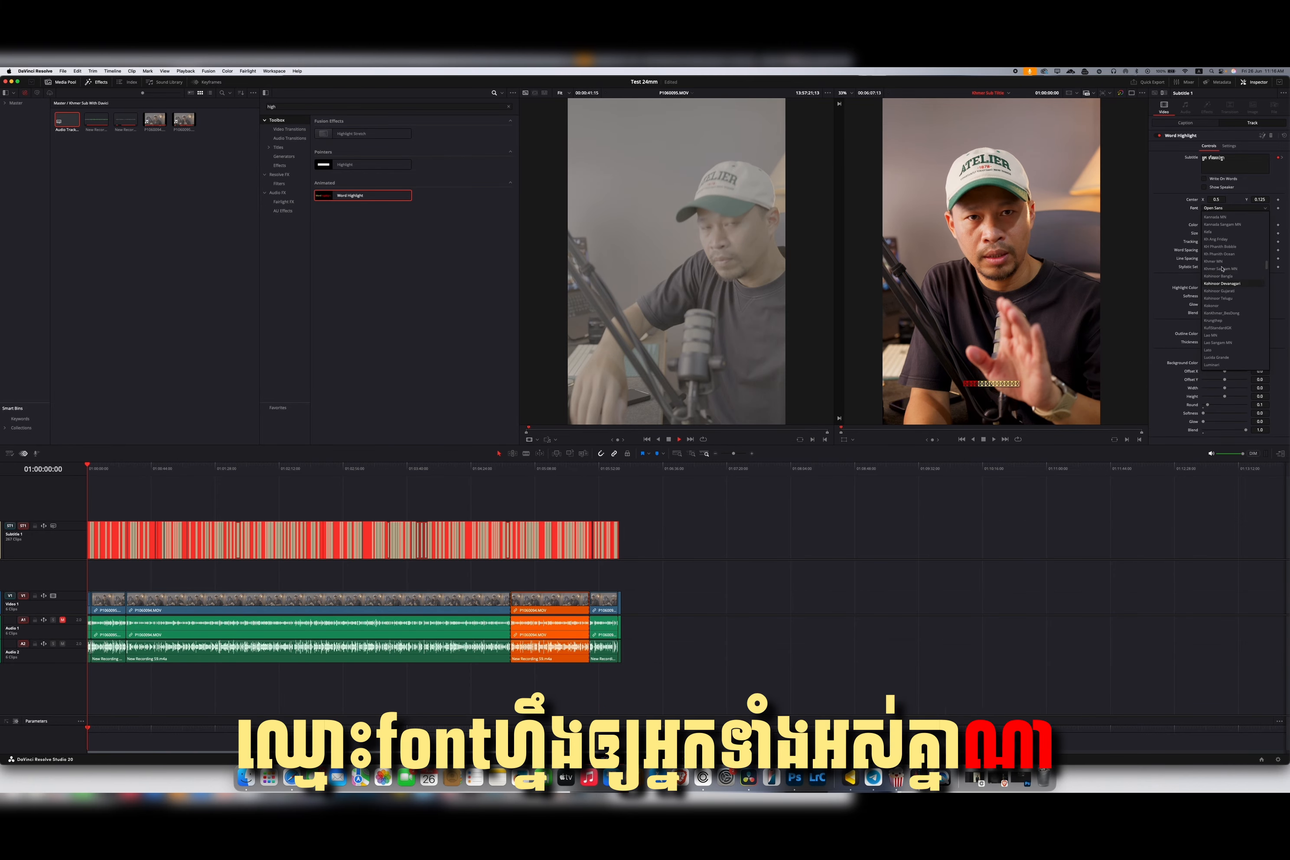
left_click(1217, 242)
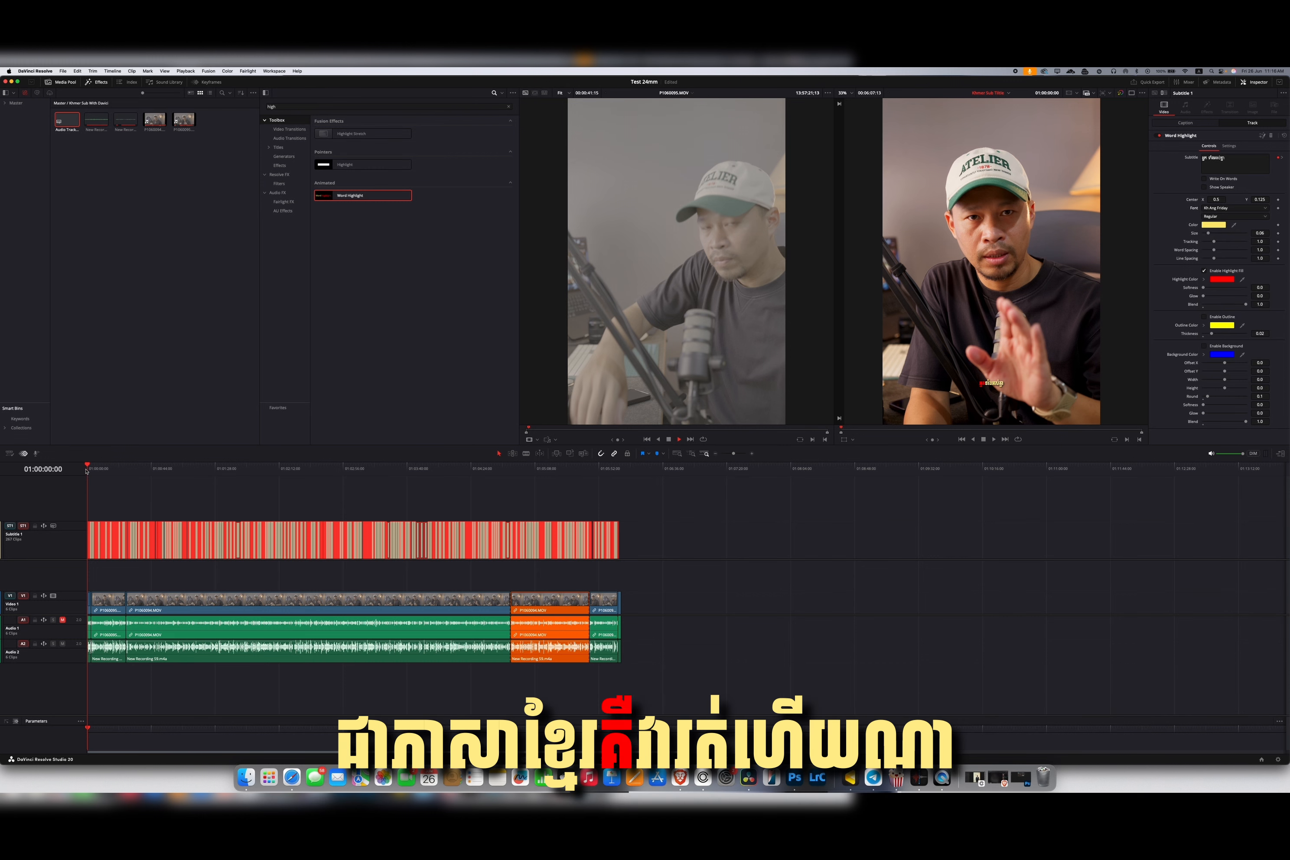
Step: Preview the captions, enlarge the Word Highlight text size to about 0.177 and return the playhead to the timeline start
key("space")
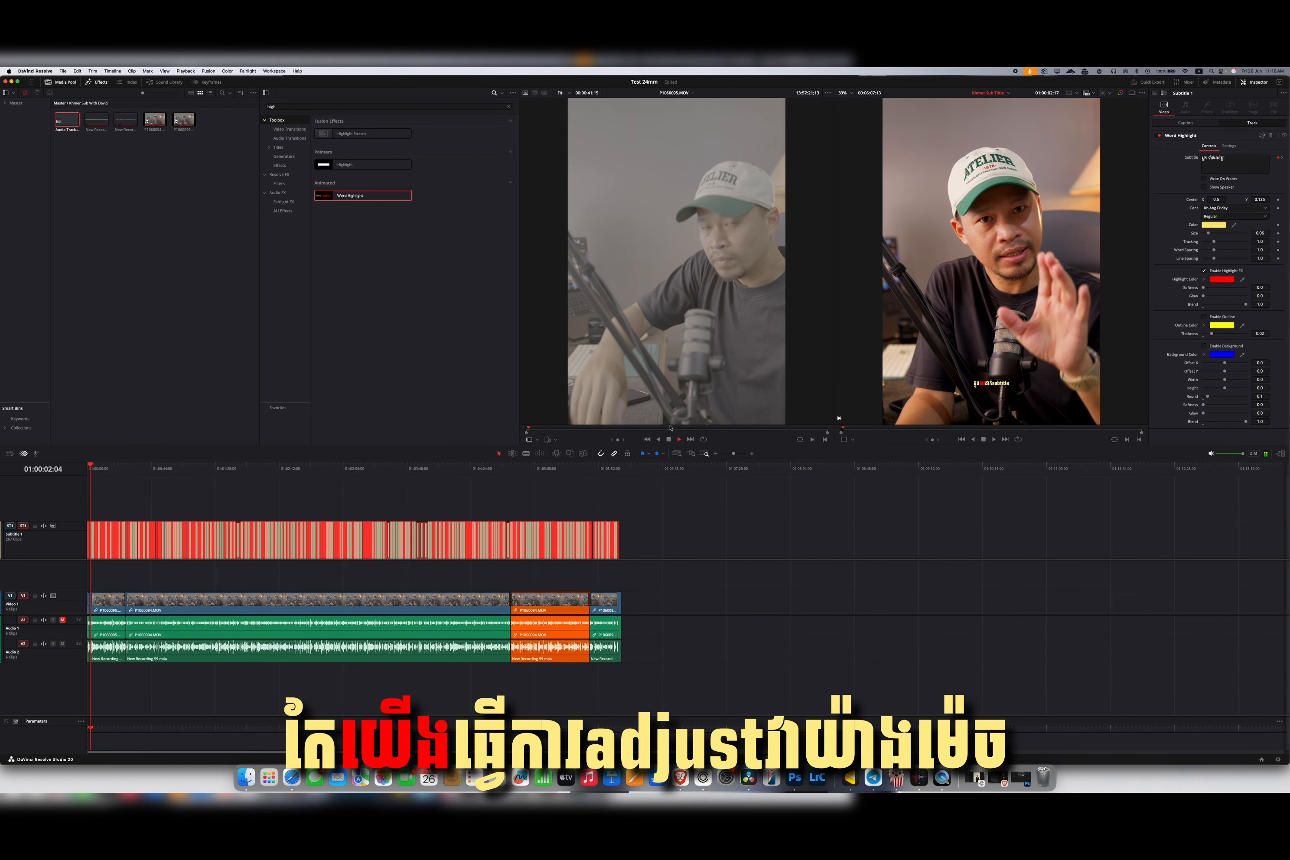
key("space")
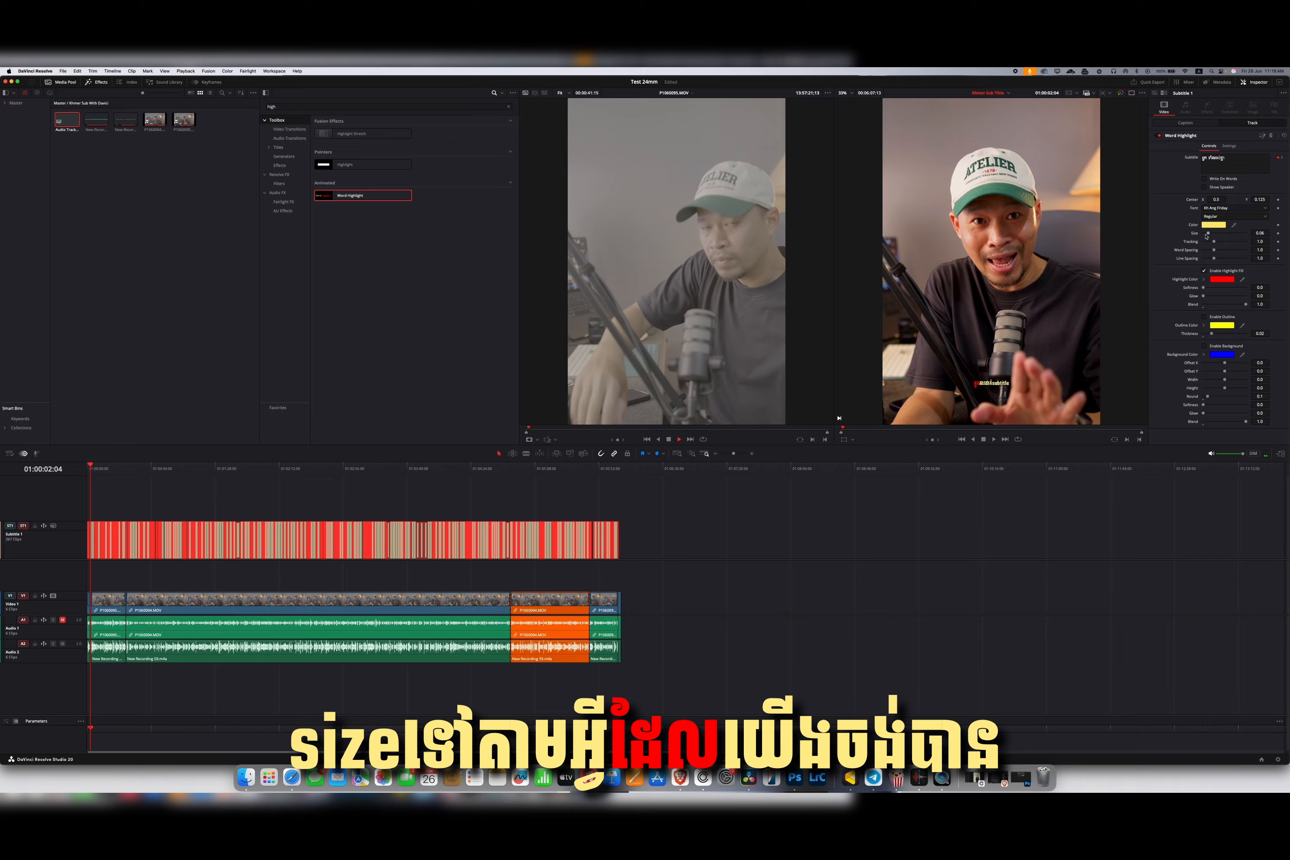
left_click_drag(1208, 234, 1220, 236)
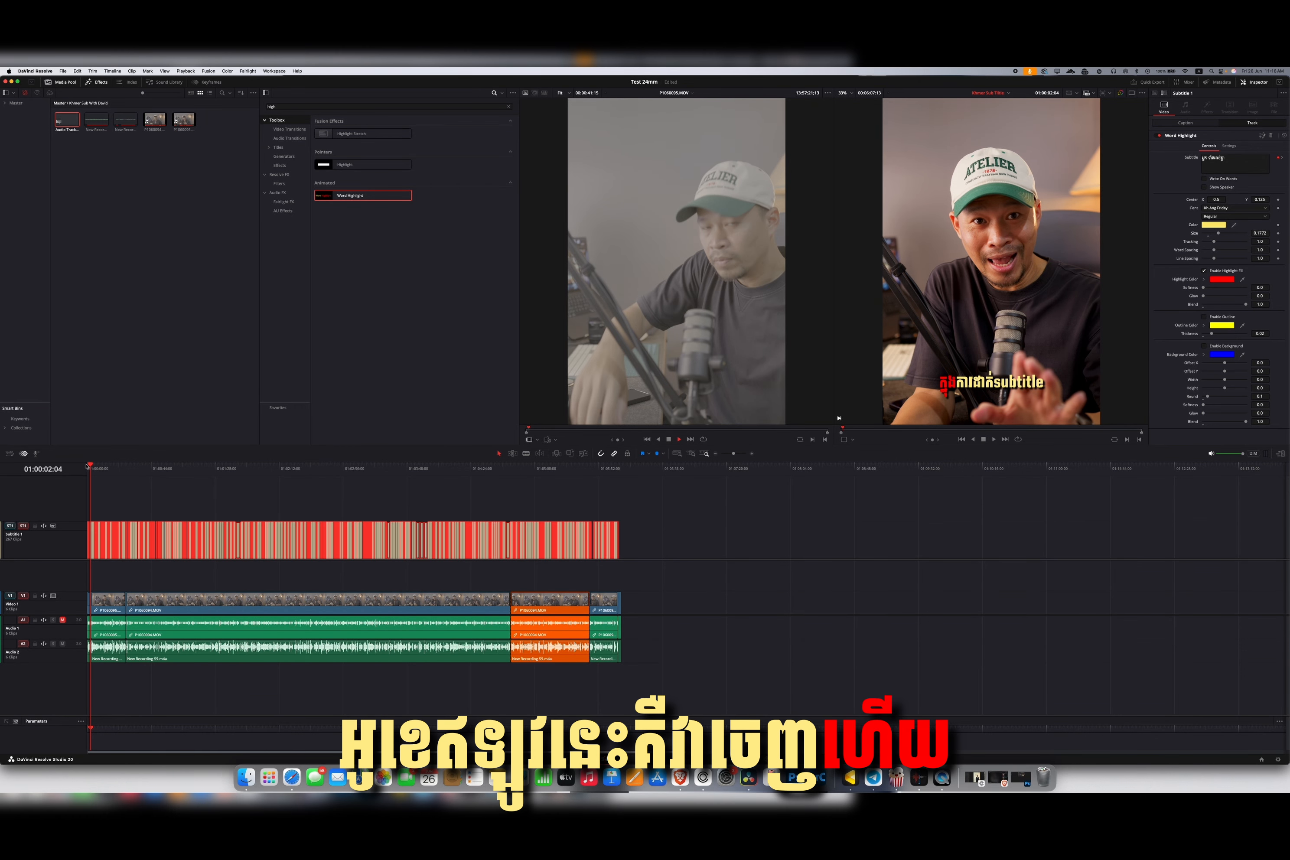
key("Home")
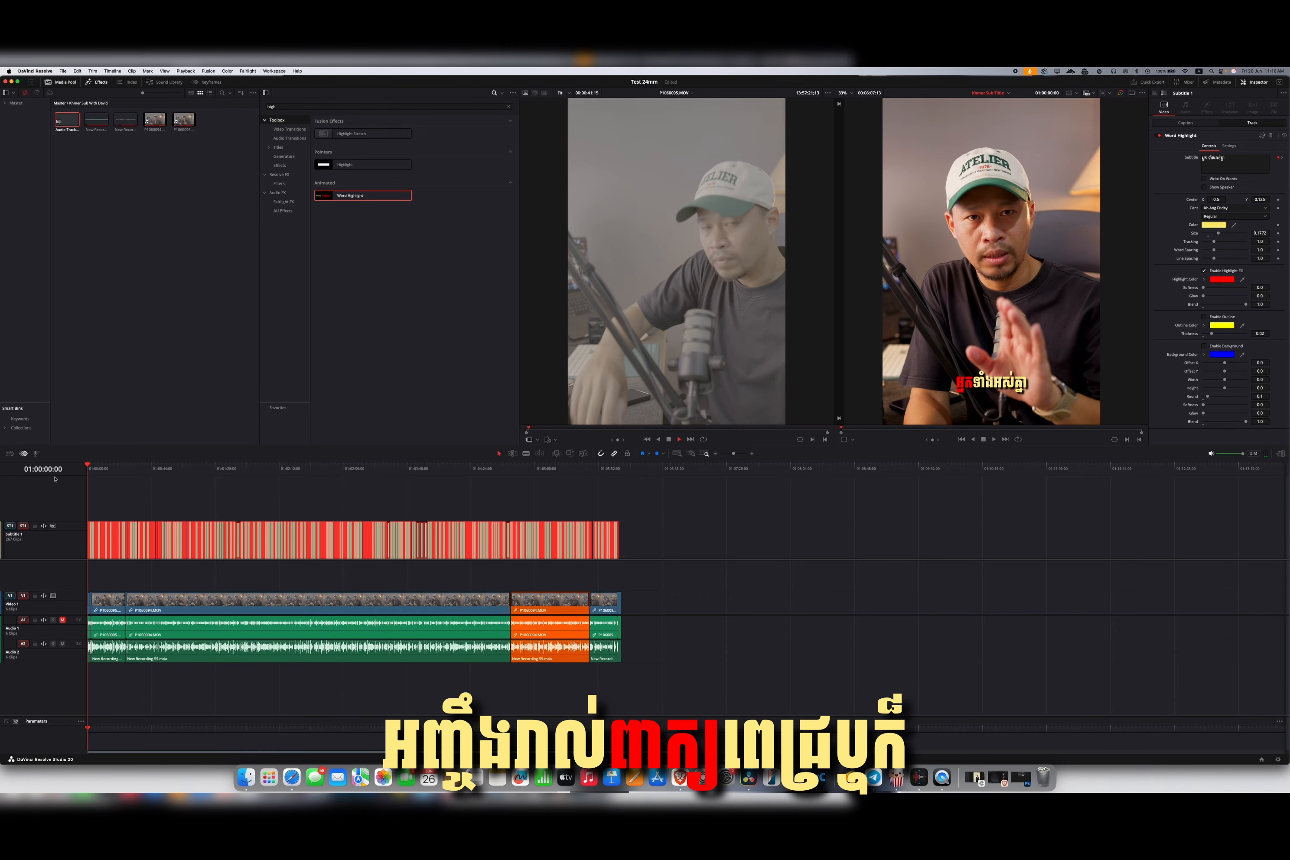